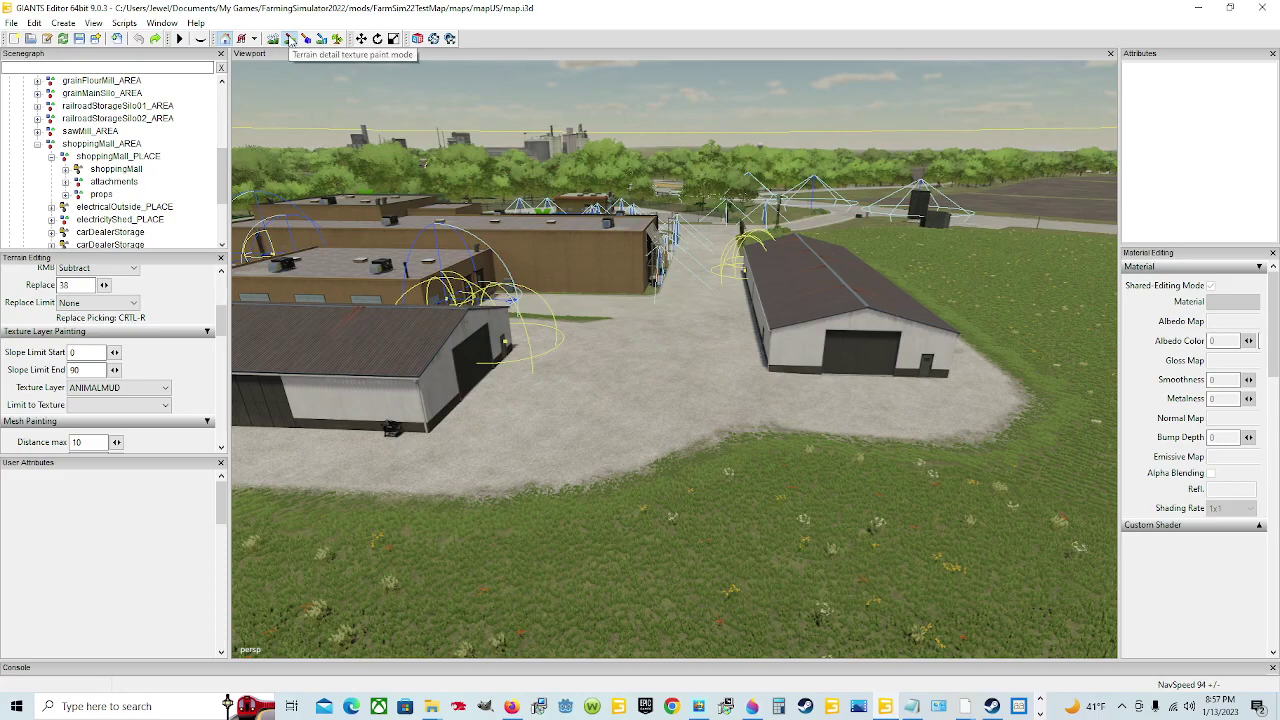
Step: Switch on terrain detail texture paint mode from the toolbar
left_click(290, 38)
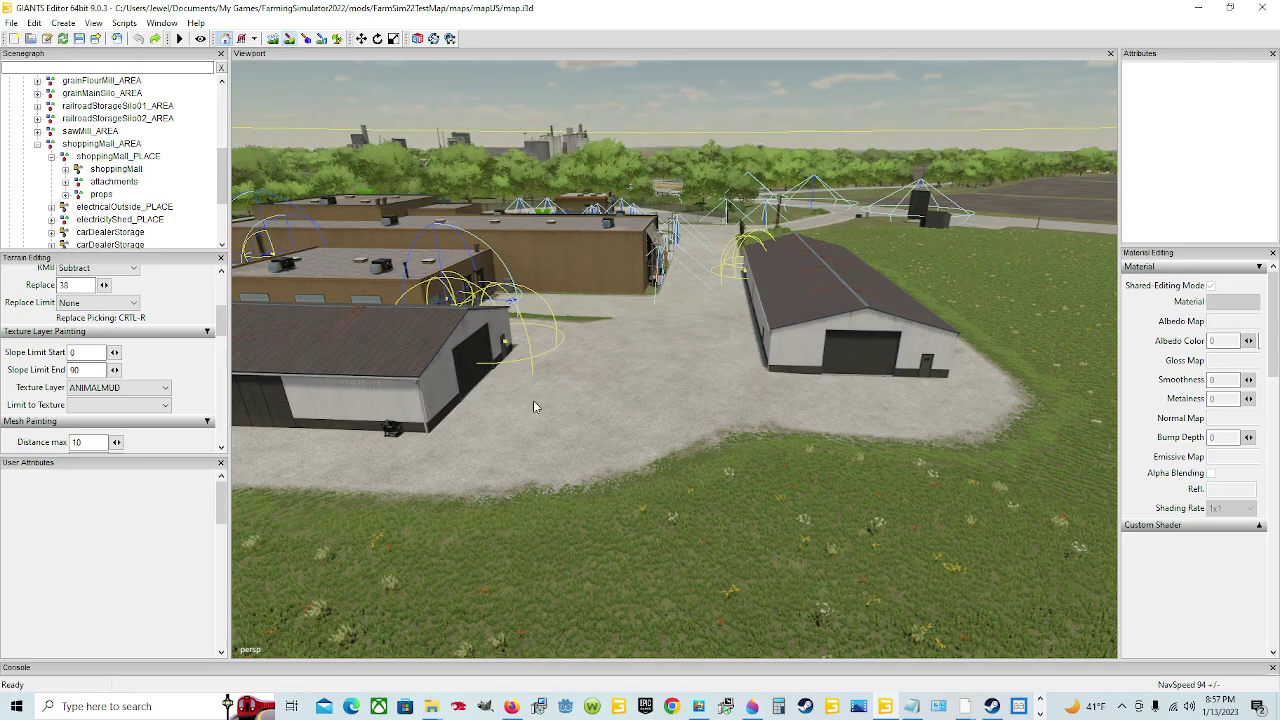
scroll(533, 400, "up", 5)
right_click_drag(597, 477, 588, 437)
scroll(588, 437, "down", 5)
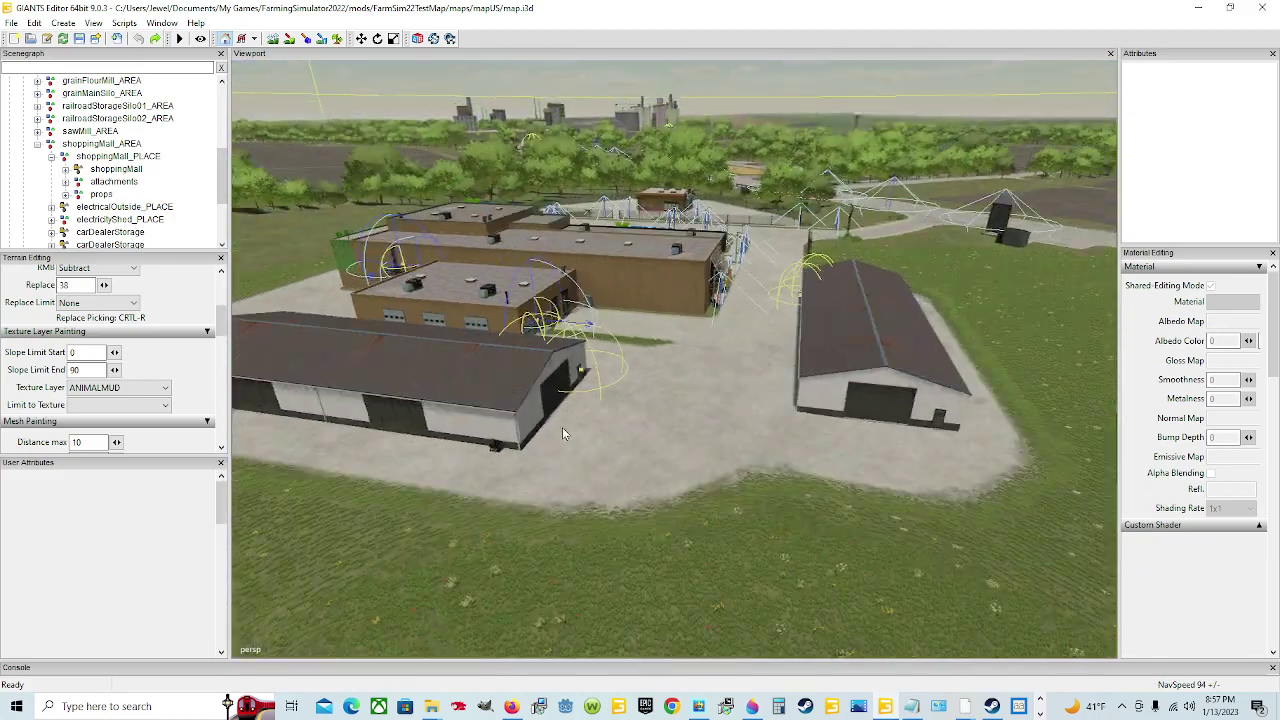
scroll(505, 413, "up", 2)
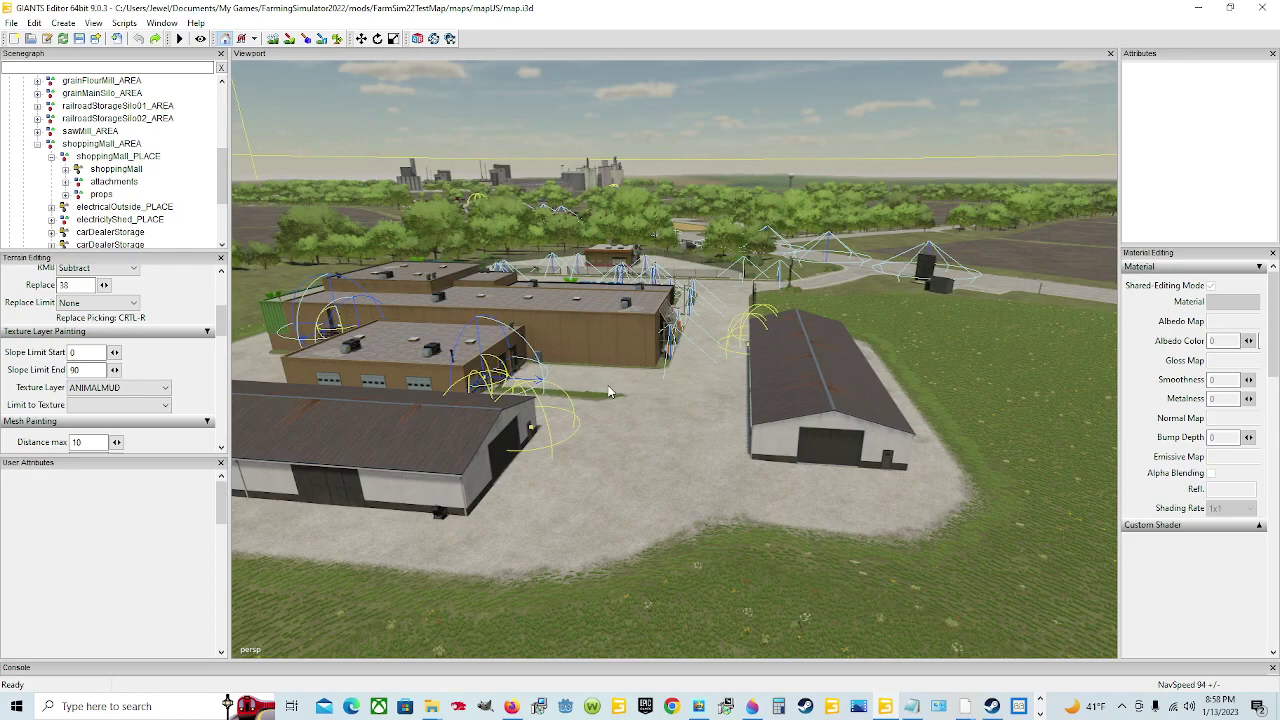
scroll(608, 392, "up", 10)
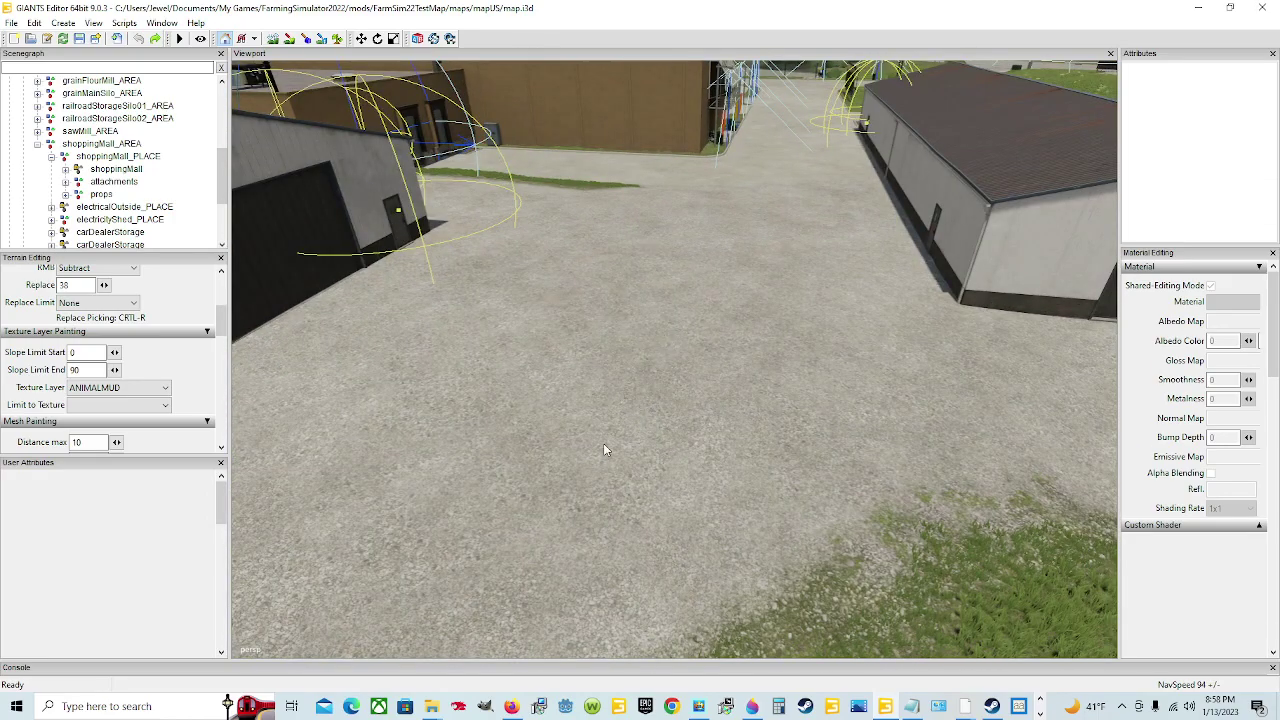
scroll(760, 385, "down", 10)
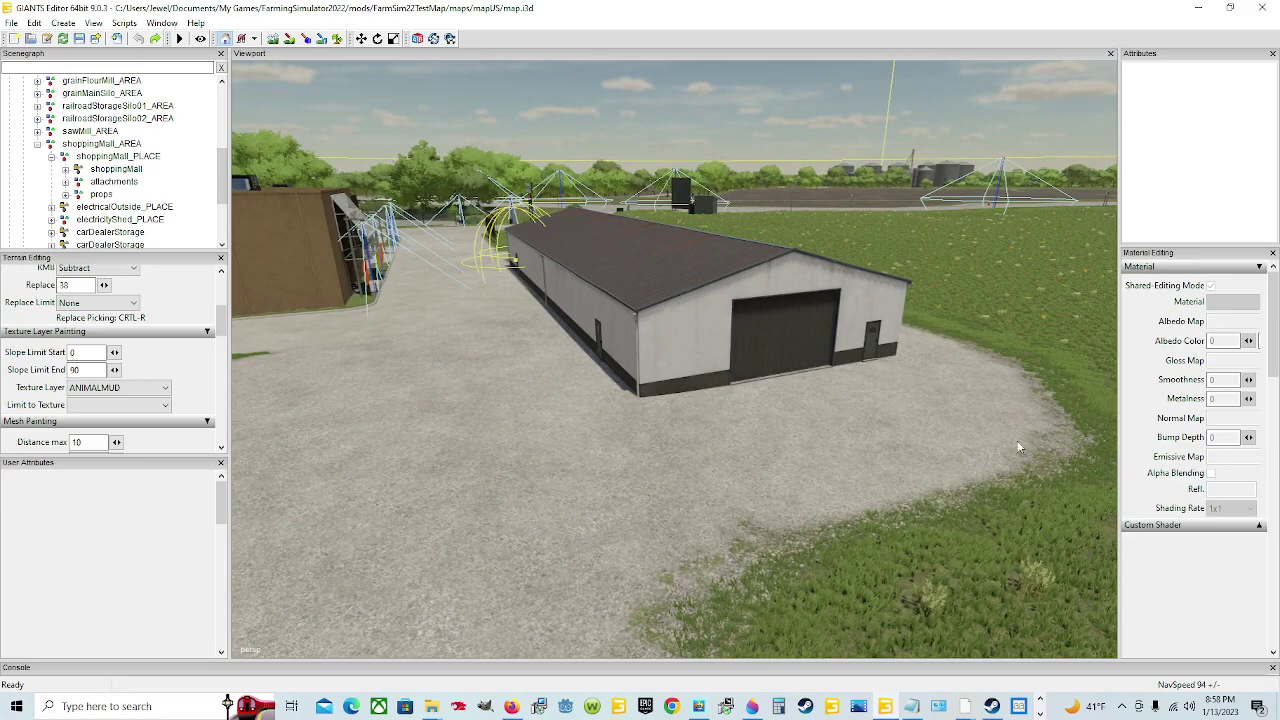
middle_click_drag(1084, 422, 733, 417)
scroll(734, 415, "down", 5)
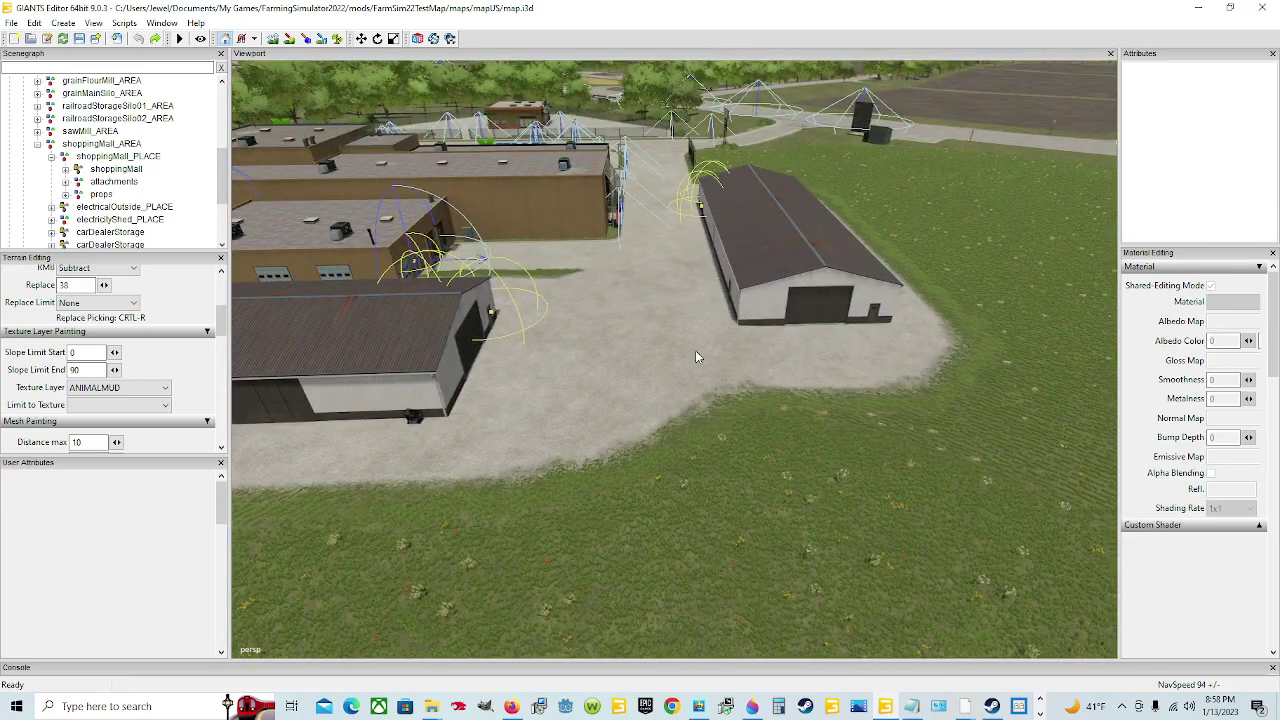
scroll(706, 454, "down", 6)
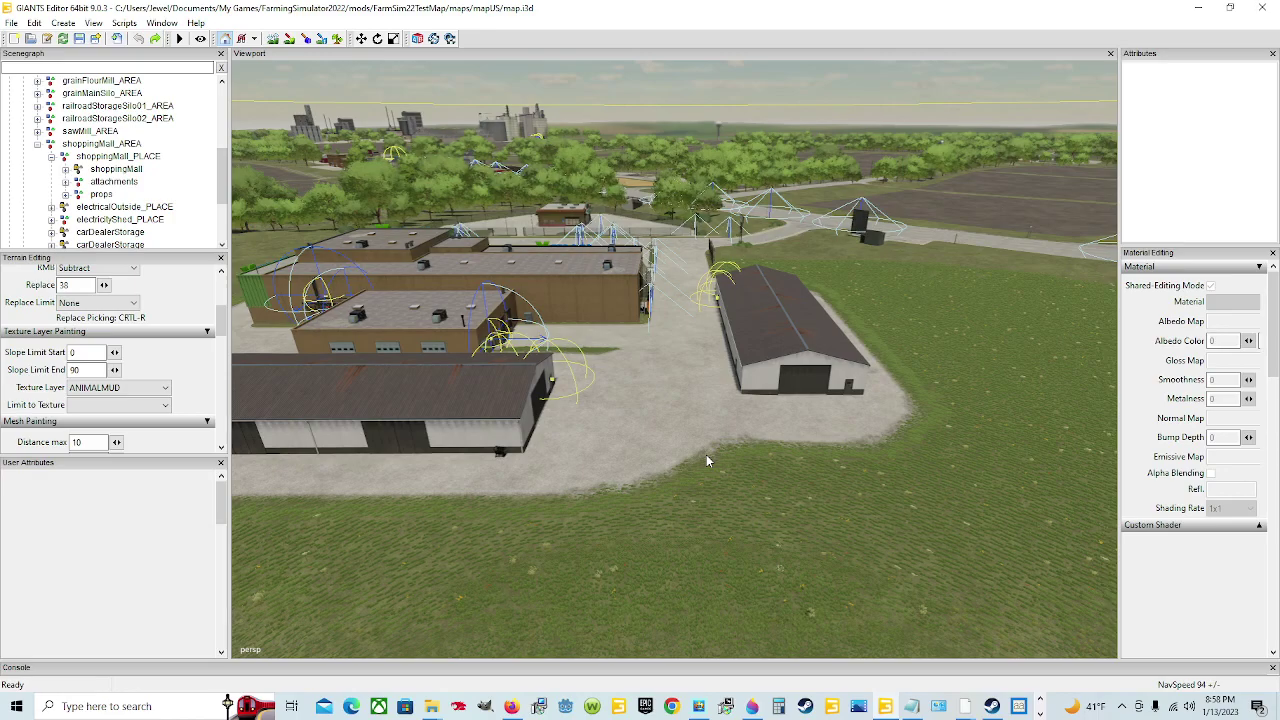
scroll(704, 455, "up", 5)
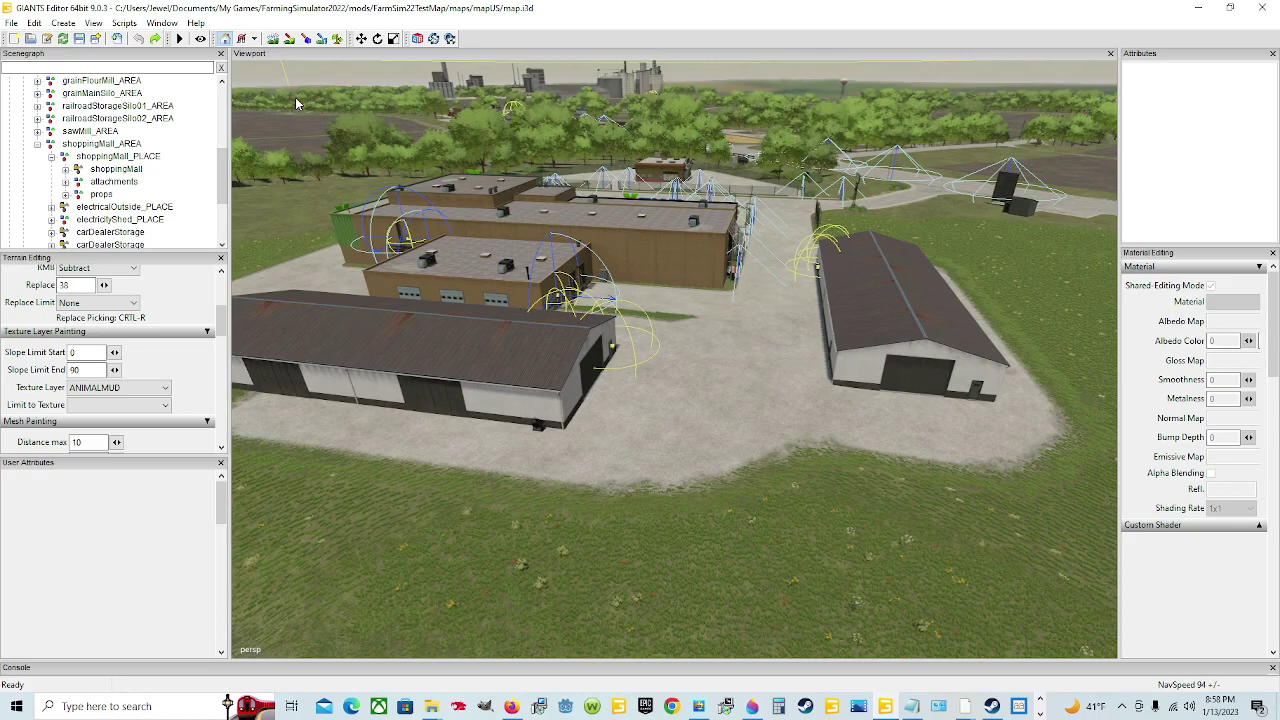
Step: Fly the camera down to the gravel edge, then tilt up to bring the buildings back into view
right_click_drag(296, 101, 576, 355)
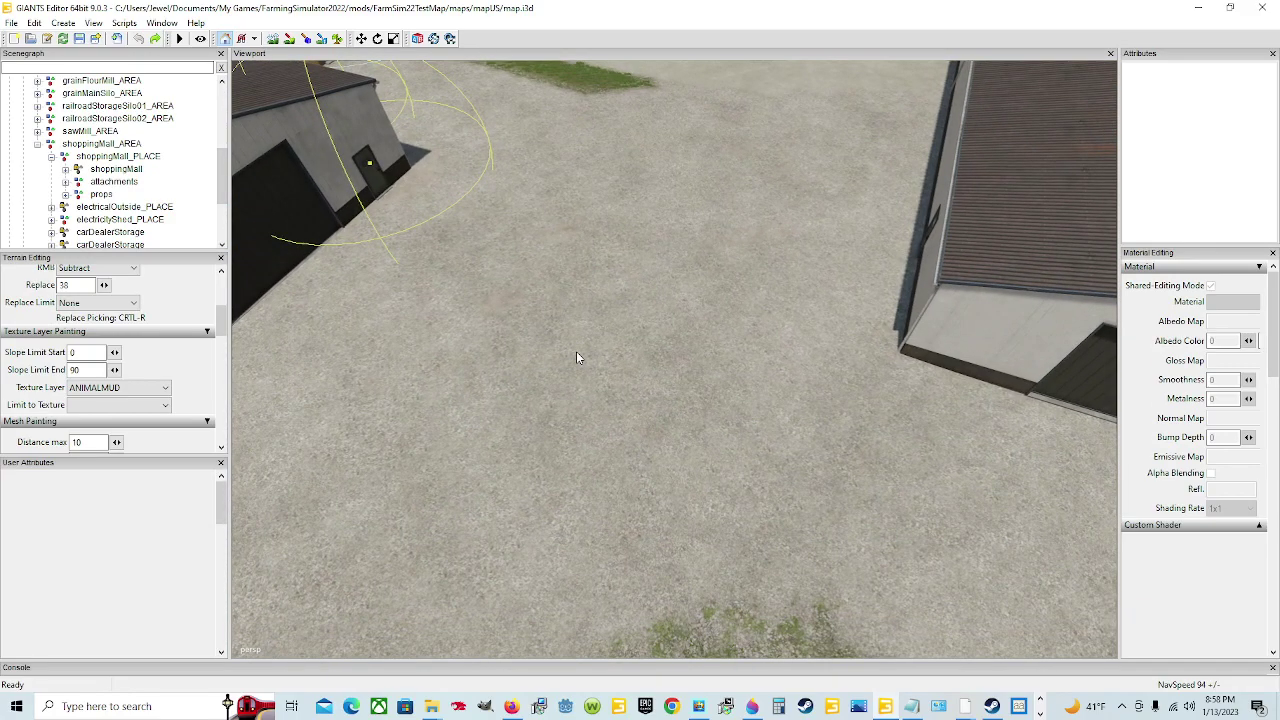
scroll(576, 357, "up", 5)
right_click_drag(576, 357, 613, 263)
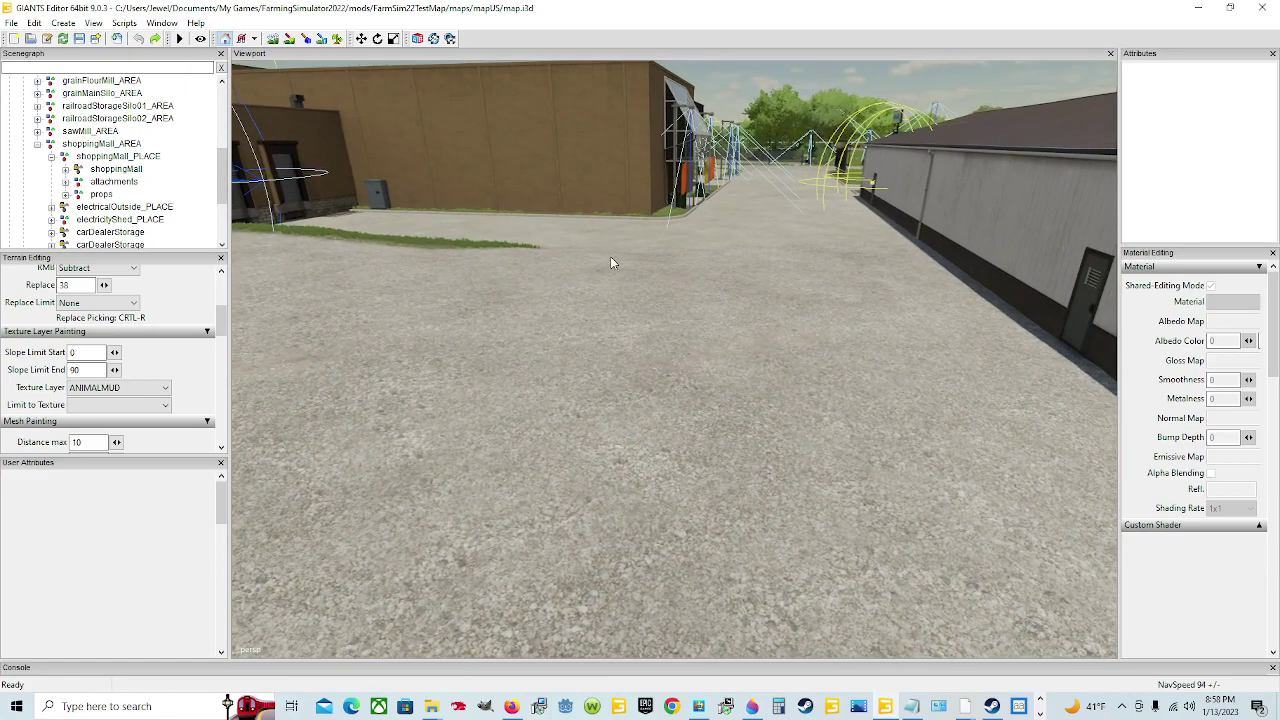
left_click(290, 38)
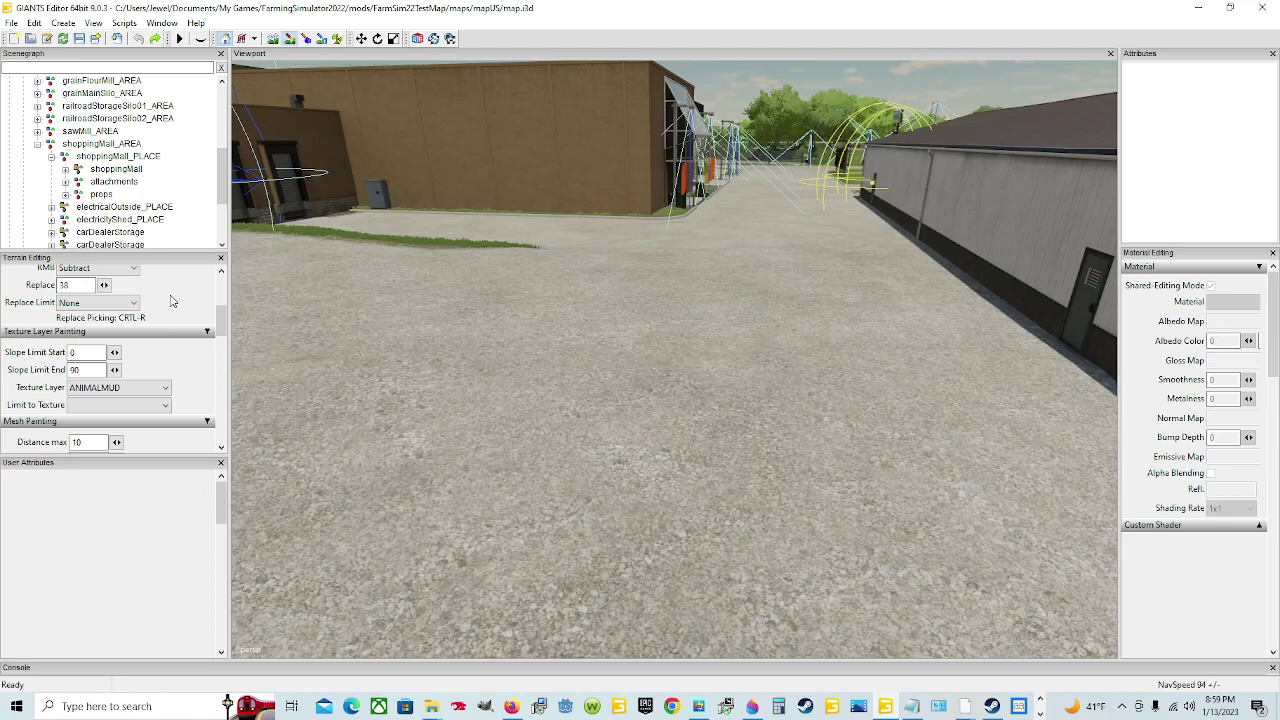
scroll(196, 305, "up", 2)
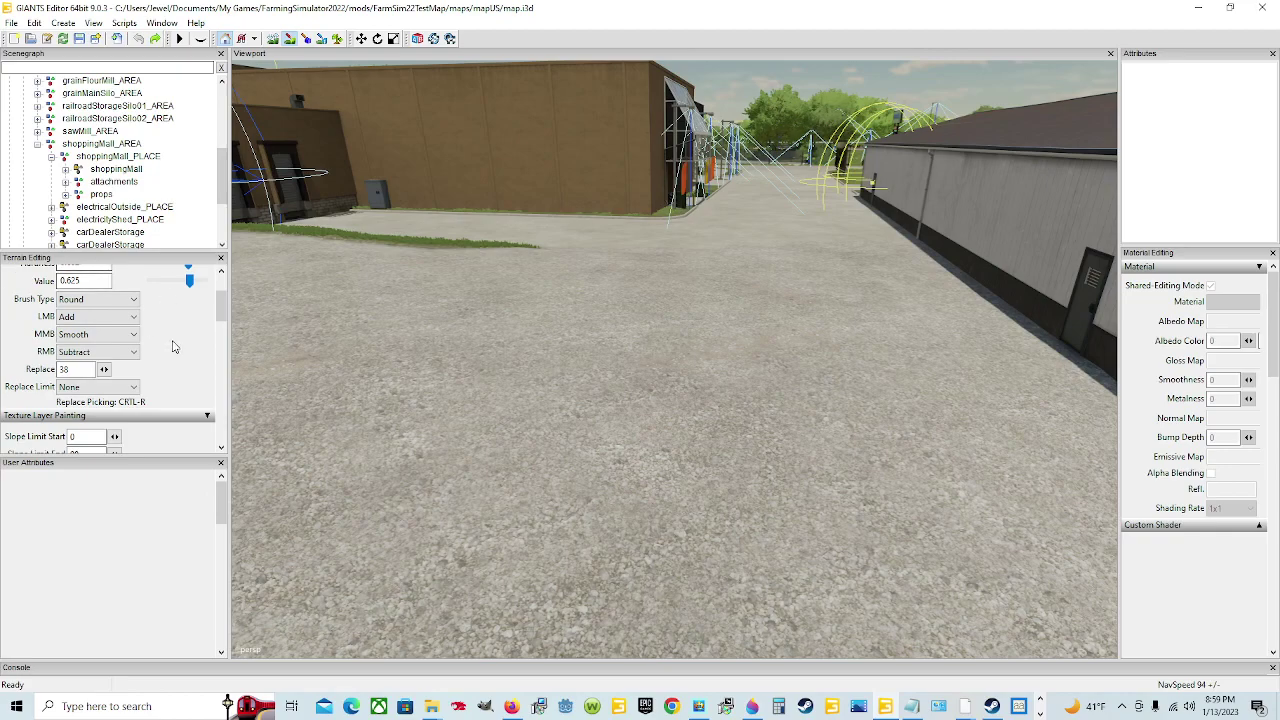
left_click(133, 300)
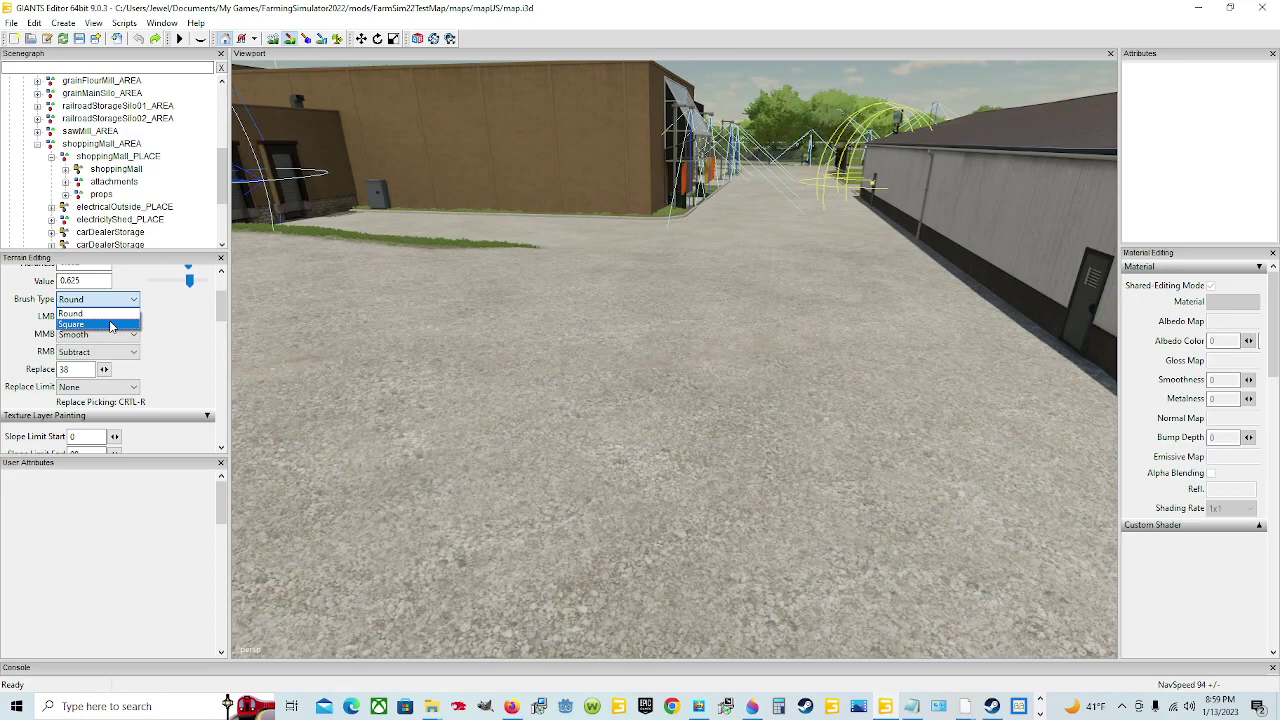
left_click(110, 326)
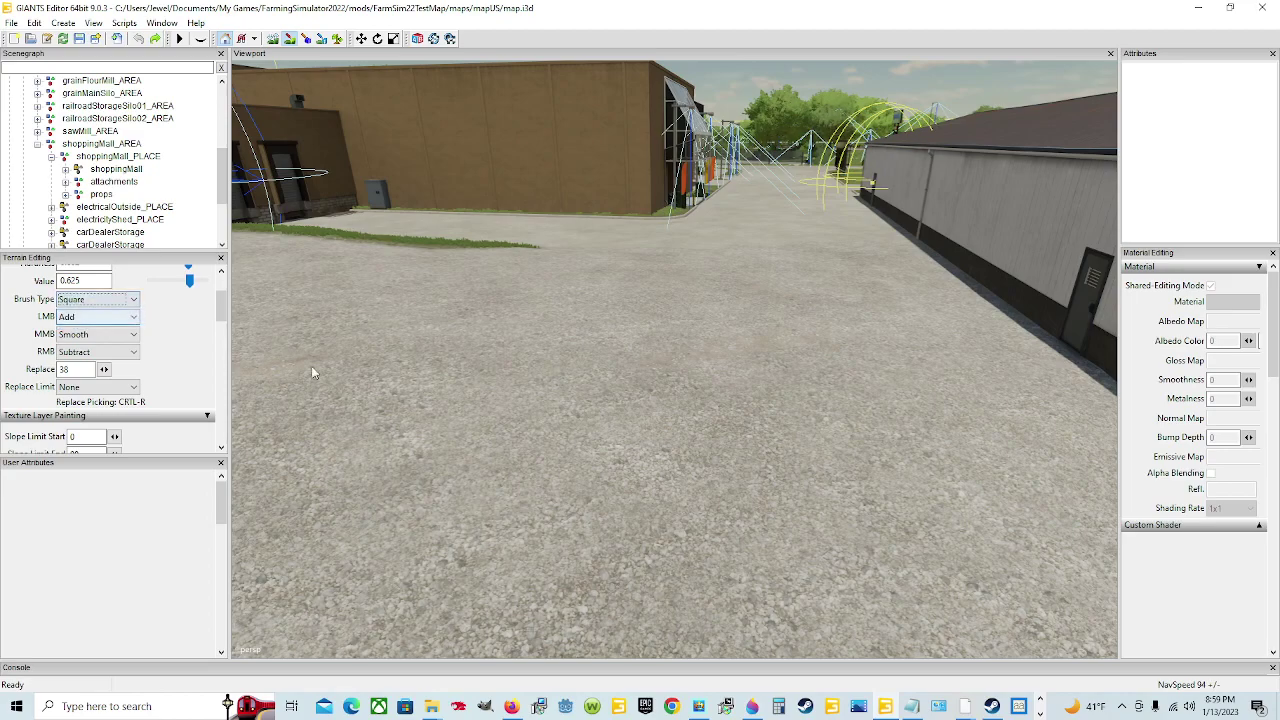
left_click(132, 302)
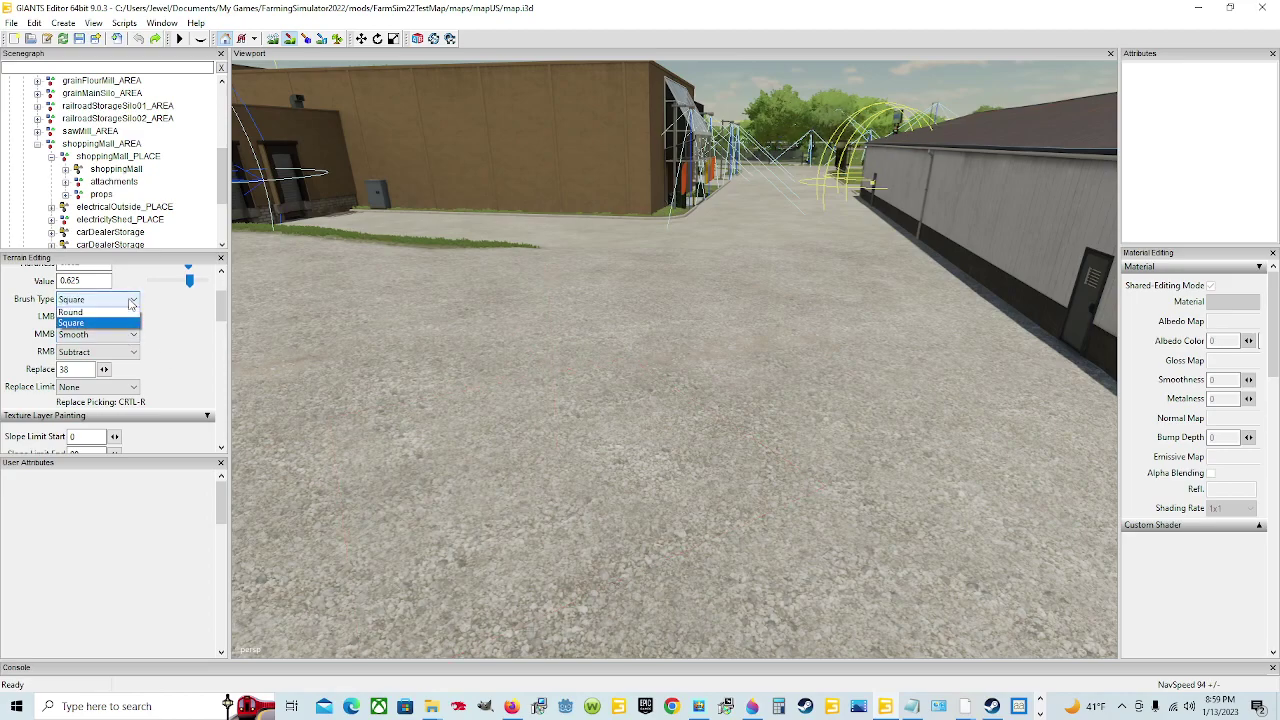
left_click(107, 315)
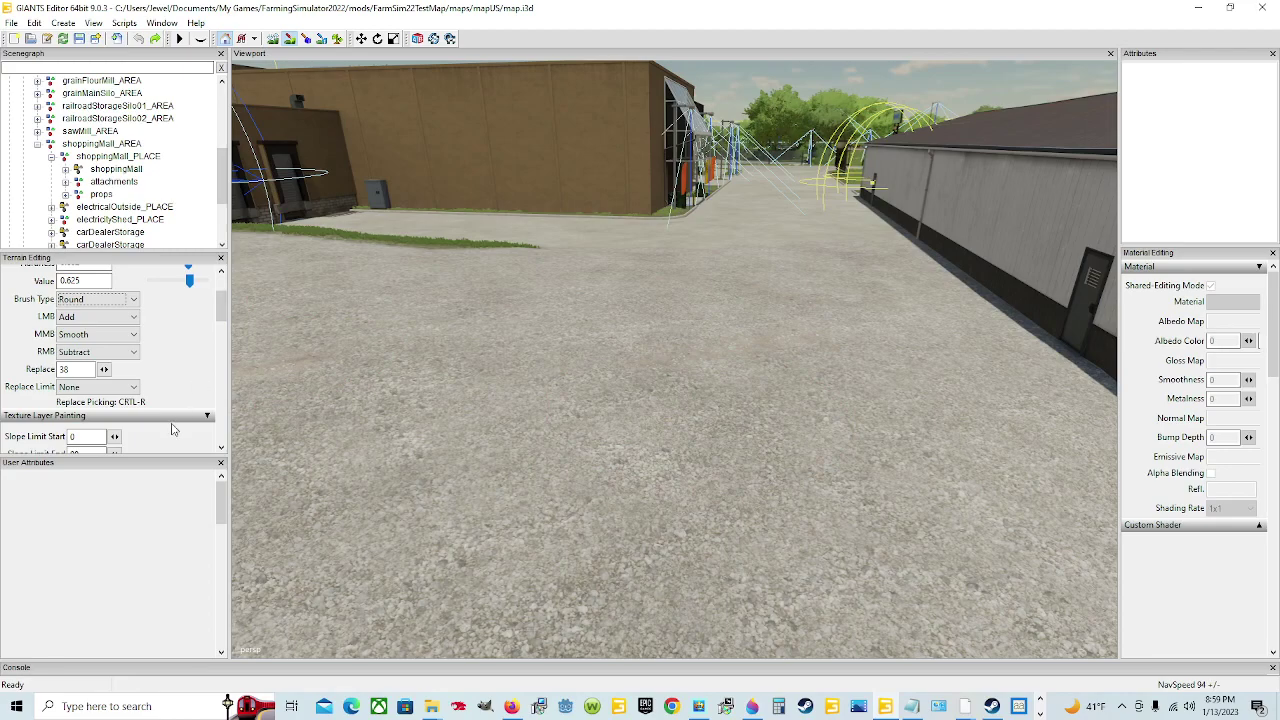
scroll(172, 429, "down", 1)
scroll(172, 429, "down", 1)
scroll(200, 420, "down", 1)
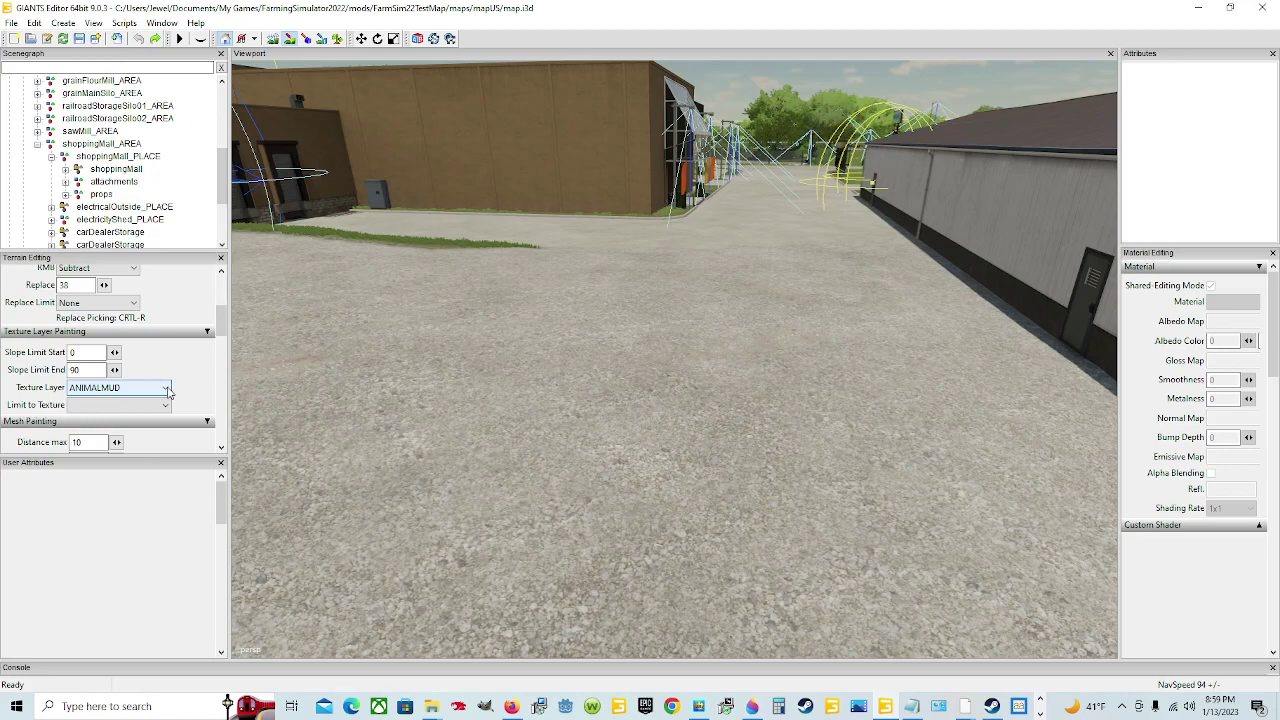
Step: Keep ANIMALMUD as the texture layer and paint a dark mud patch on the gravel yard
left_click(167, 391)
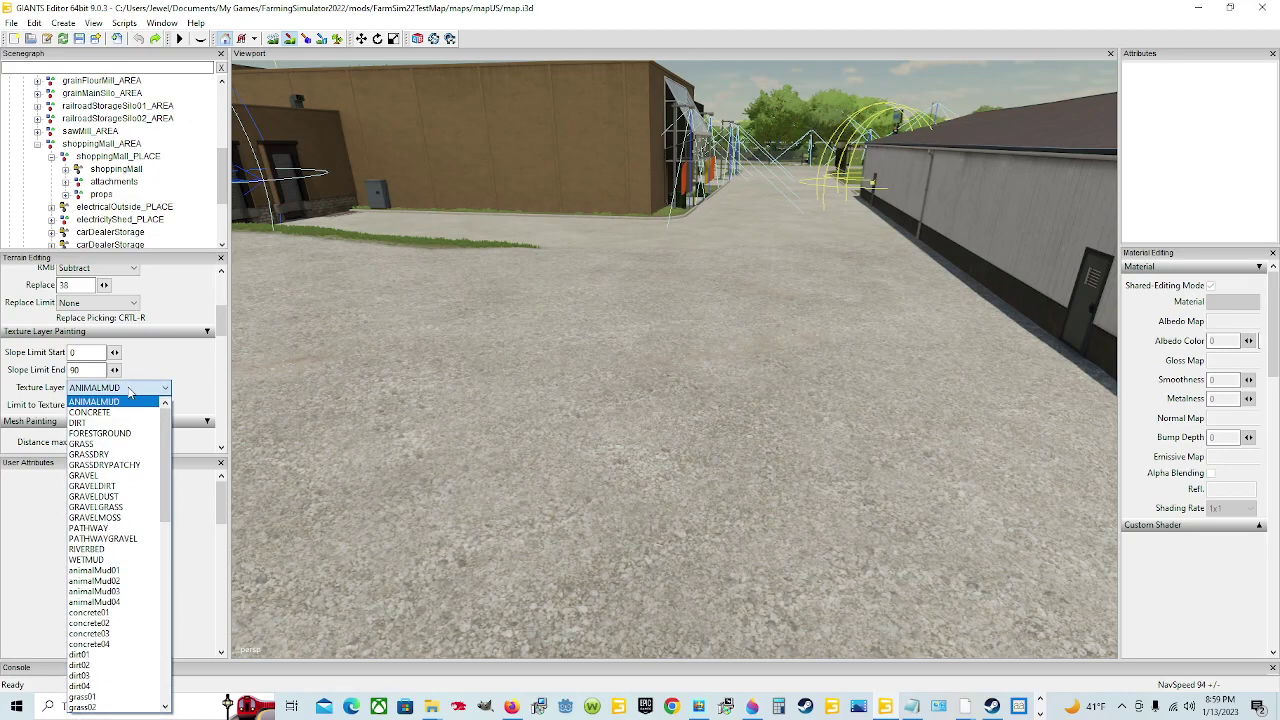
key("g")
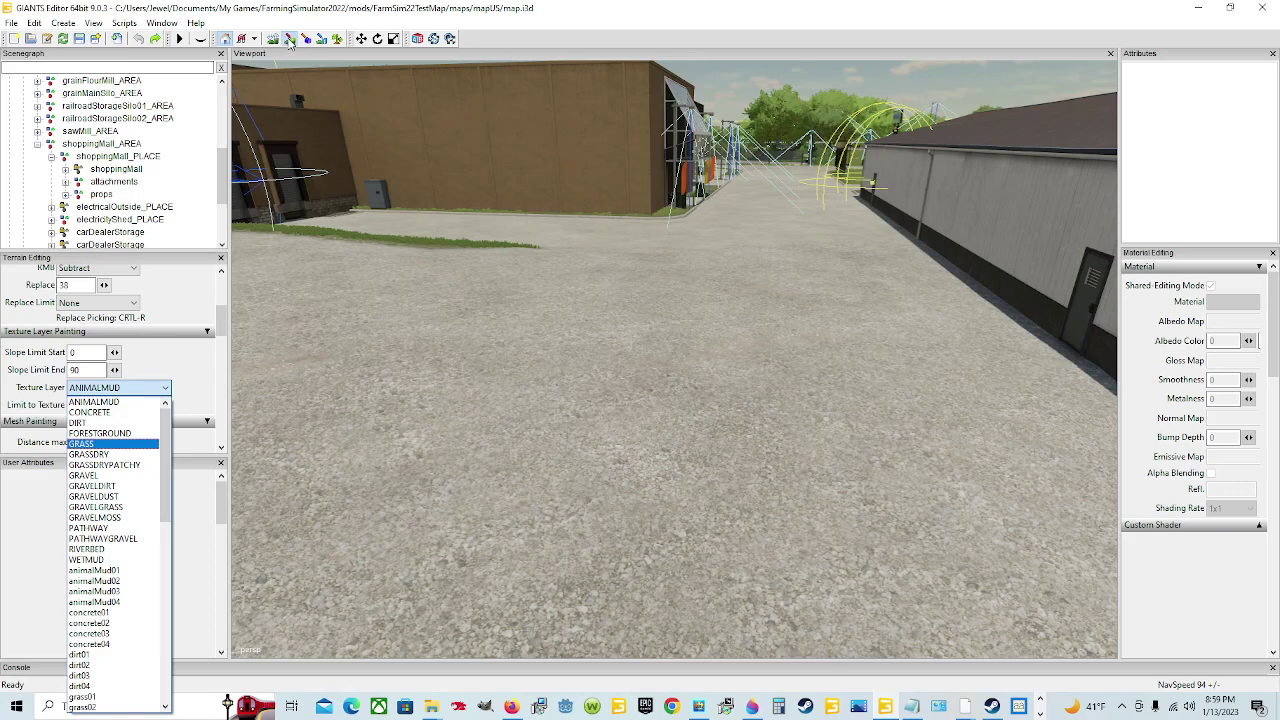
key("Escape")
scroll(500, 490, "down", 10)
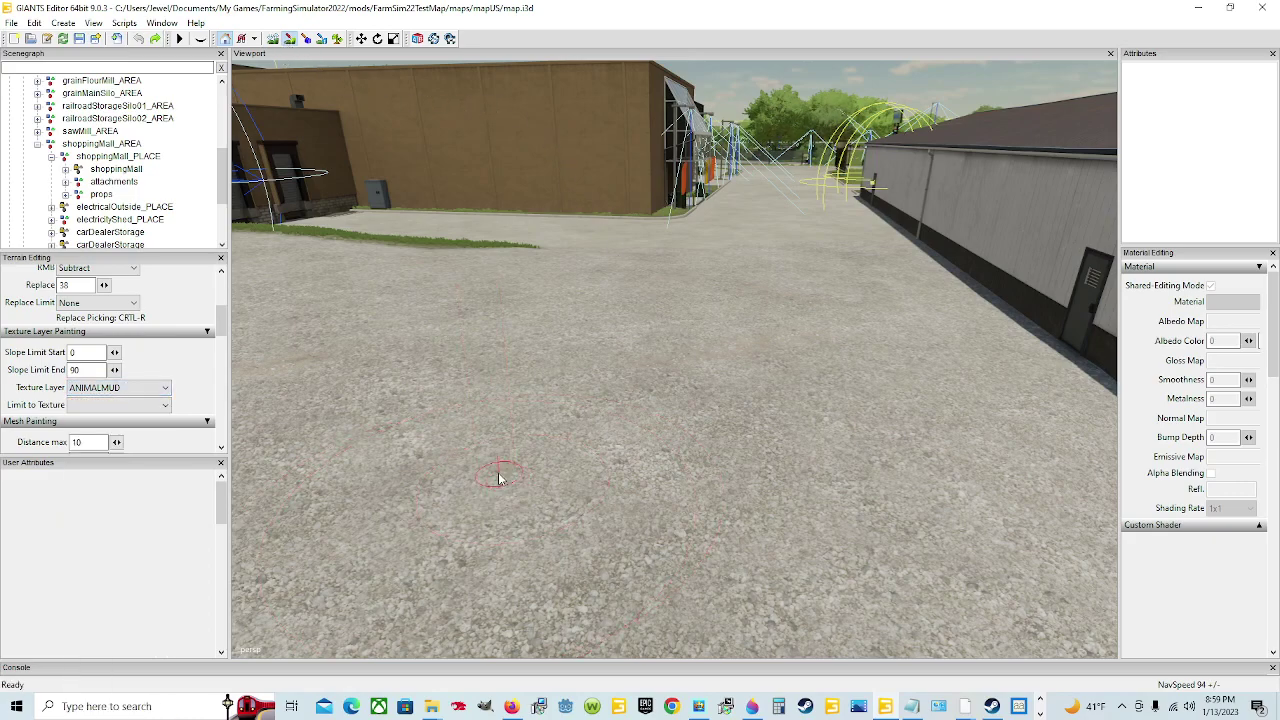
scroll(390, 396, "up", 5)
left_click_drag(378, 396, 390, 425)
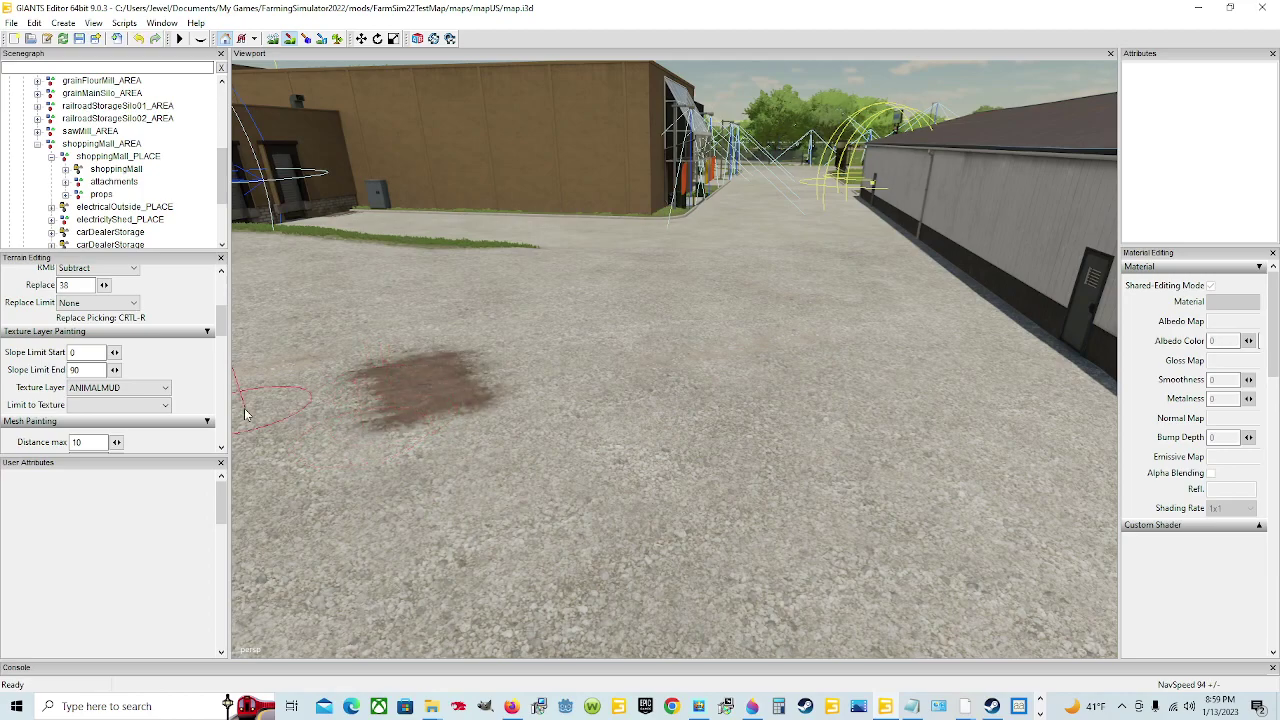
Step: Switch to CONCRETE and paint a lighter patch to the right of the mud
left_click(166, 390)
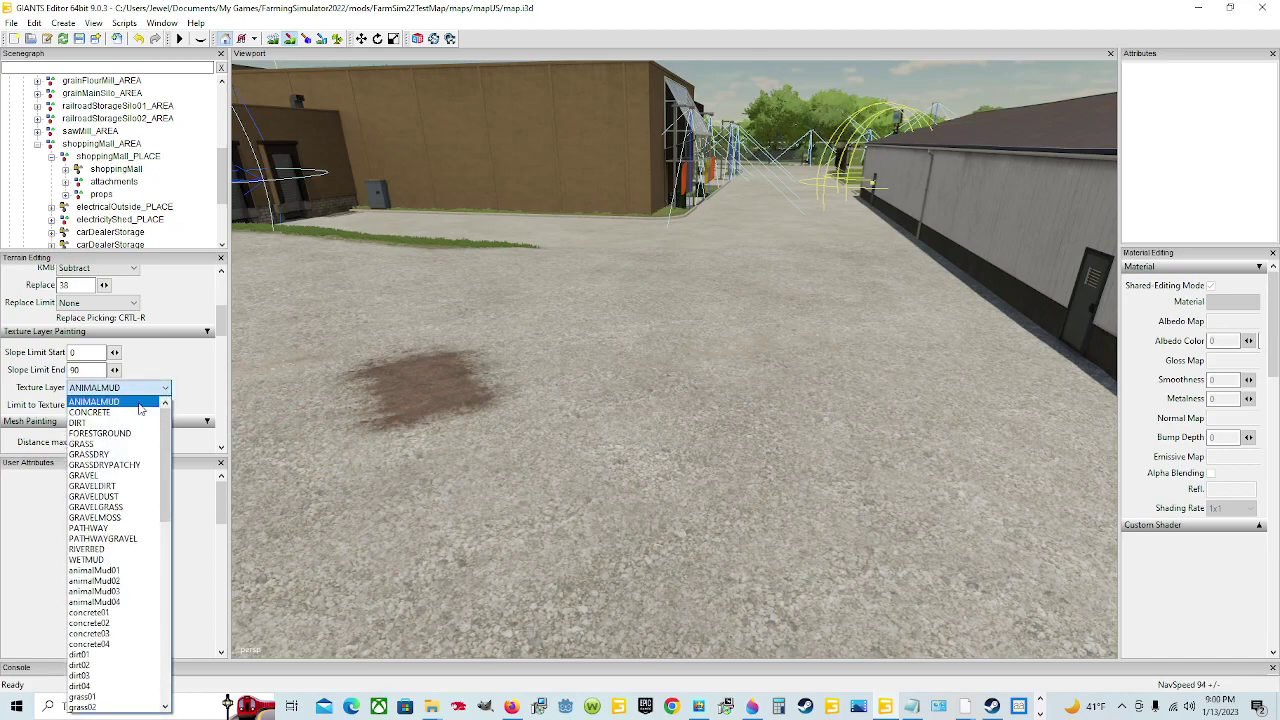
left_click(100, 412)
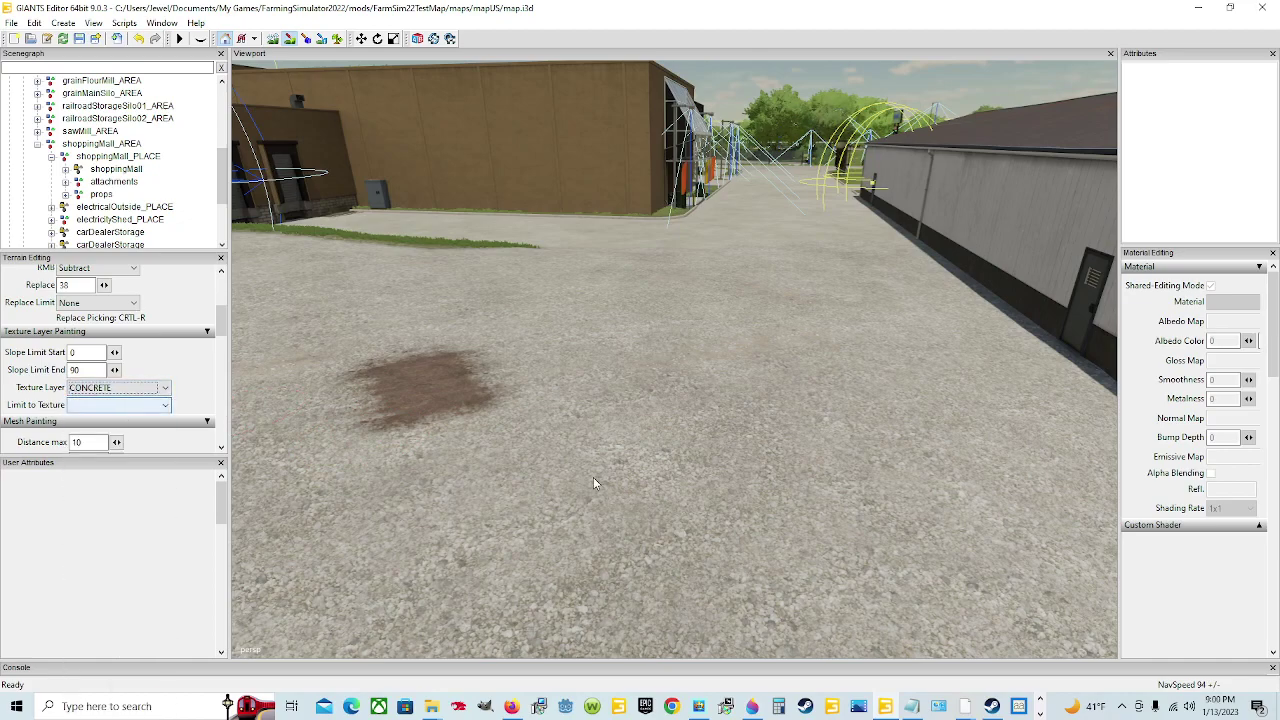
left_click(556, 370)
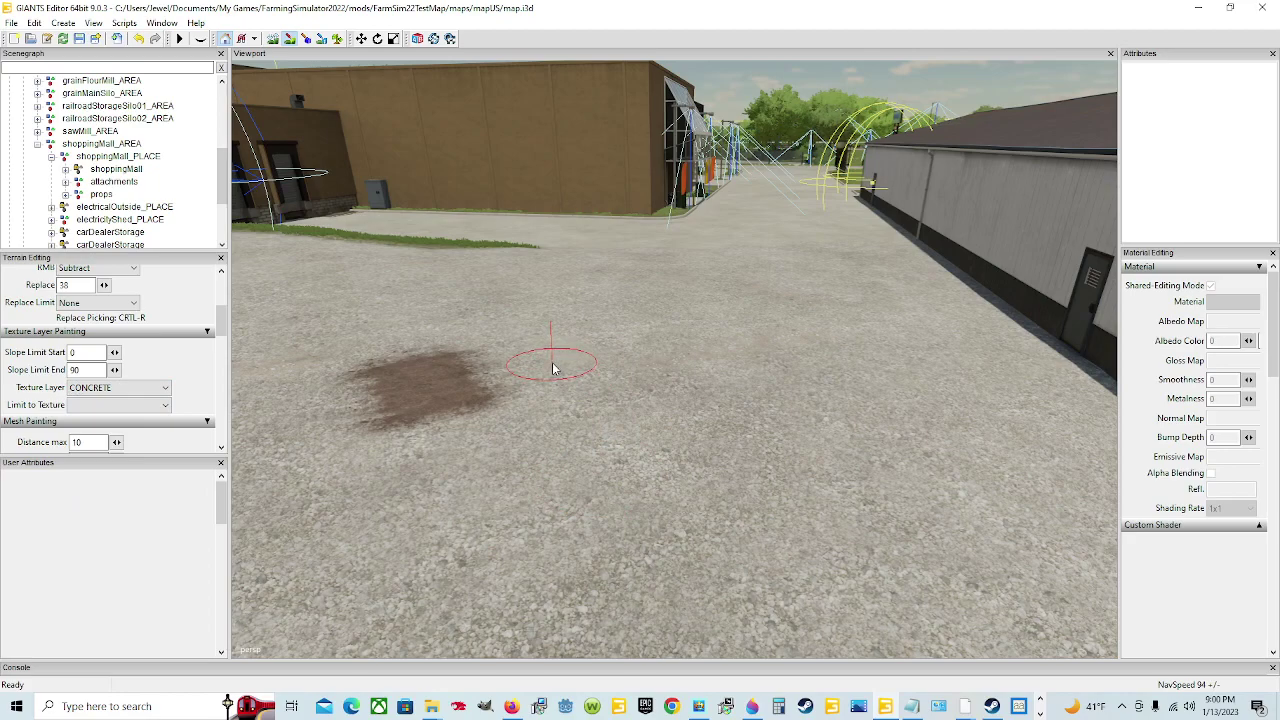
mouse_move(556, 387)
left_mouse_down()
mouse_move(590, 391)
mouse_move(563, 417)
mouse_move(586, 417)
mouse_move(592, 403)
mouse_move(569, 382)
mouse_move(555, 426)
mouse_move(505, 418)
left_mouse_up()
scroll(95, 320, "up", 3)
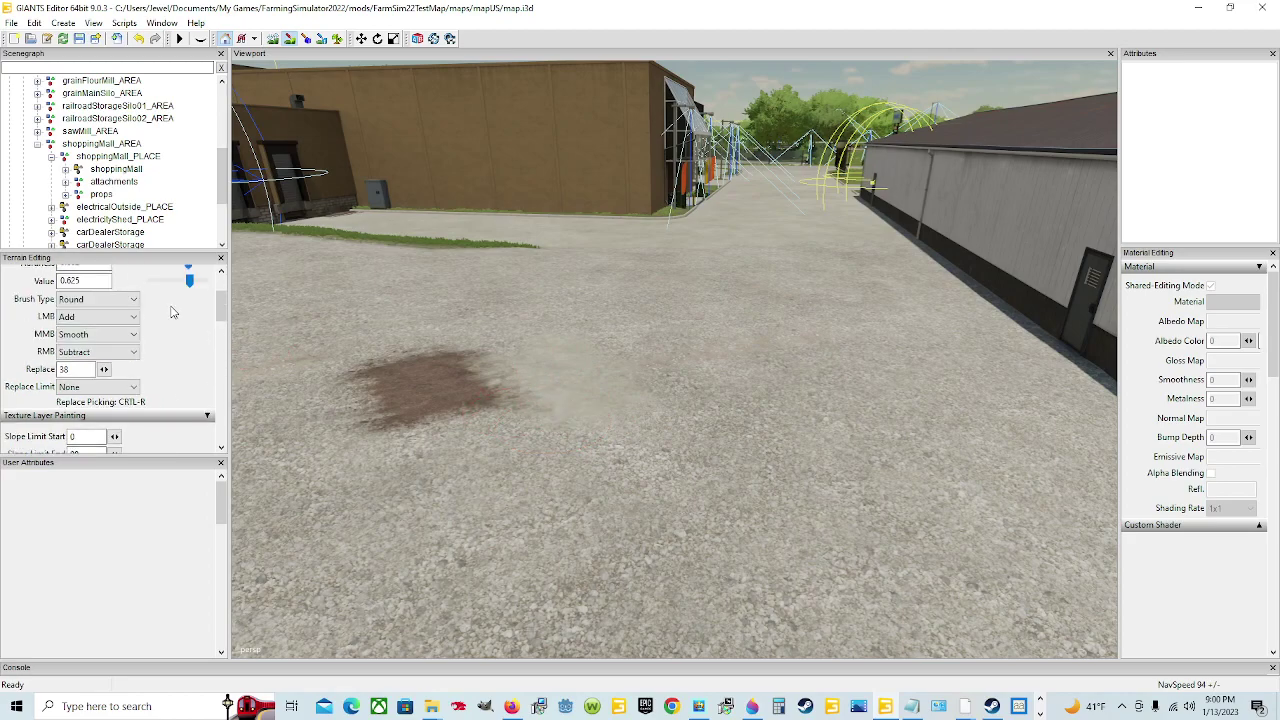
scroll(181, 345, "down", 3)
mouse_move(551, 366)
left_mouse_down()
mouse_move(594, 396)
mouse_move(606, 374)
mouse_move(592, 362)
mouse_move(566, 389)
left_mouse_up()
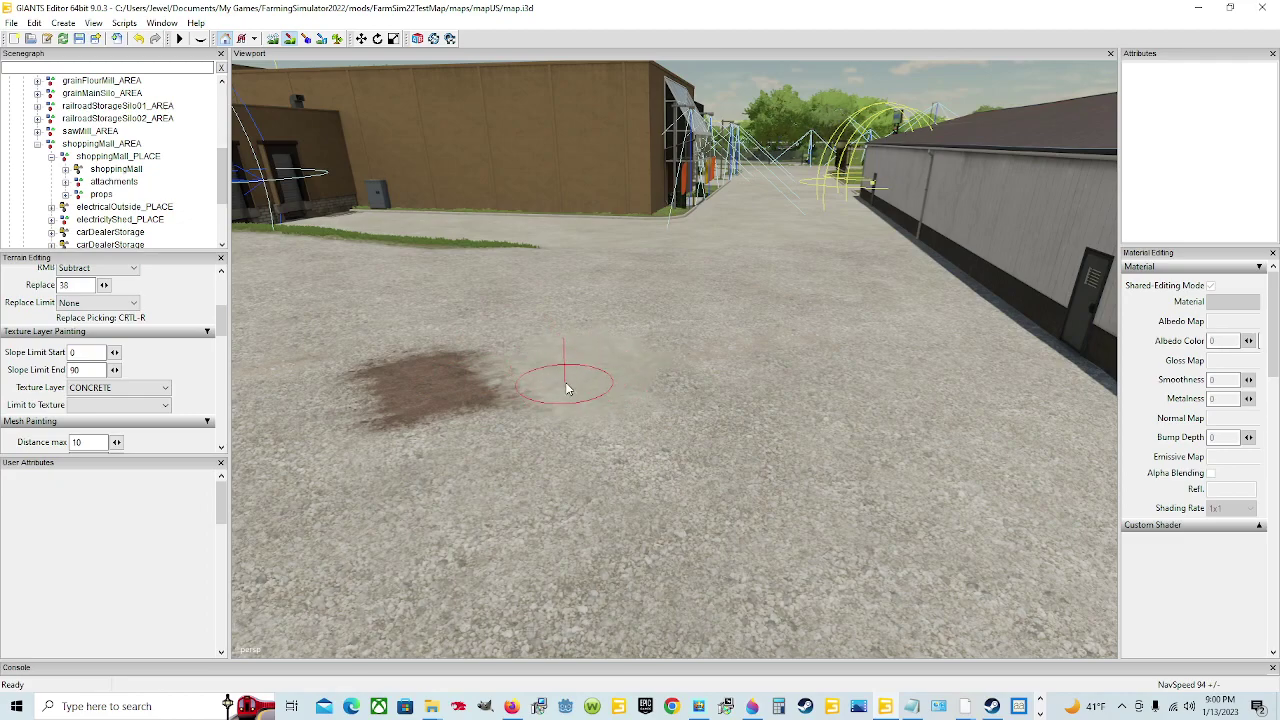
Step: Select PATHWAY, paint two trial strokes below the brown spot, then undo both strokes
left_click(160, 388)
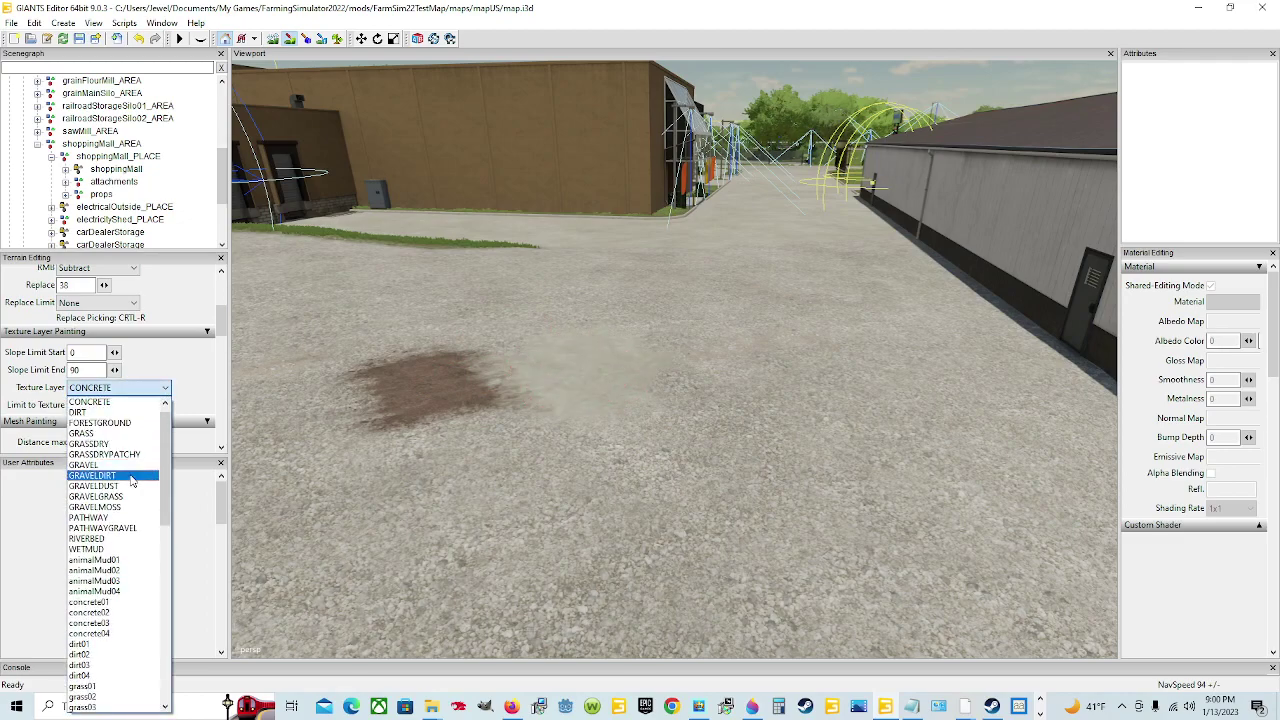
scroll(128, 500, "down", 2)
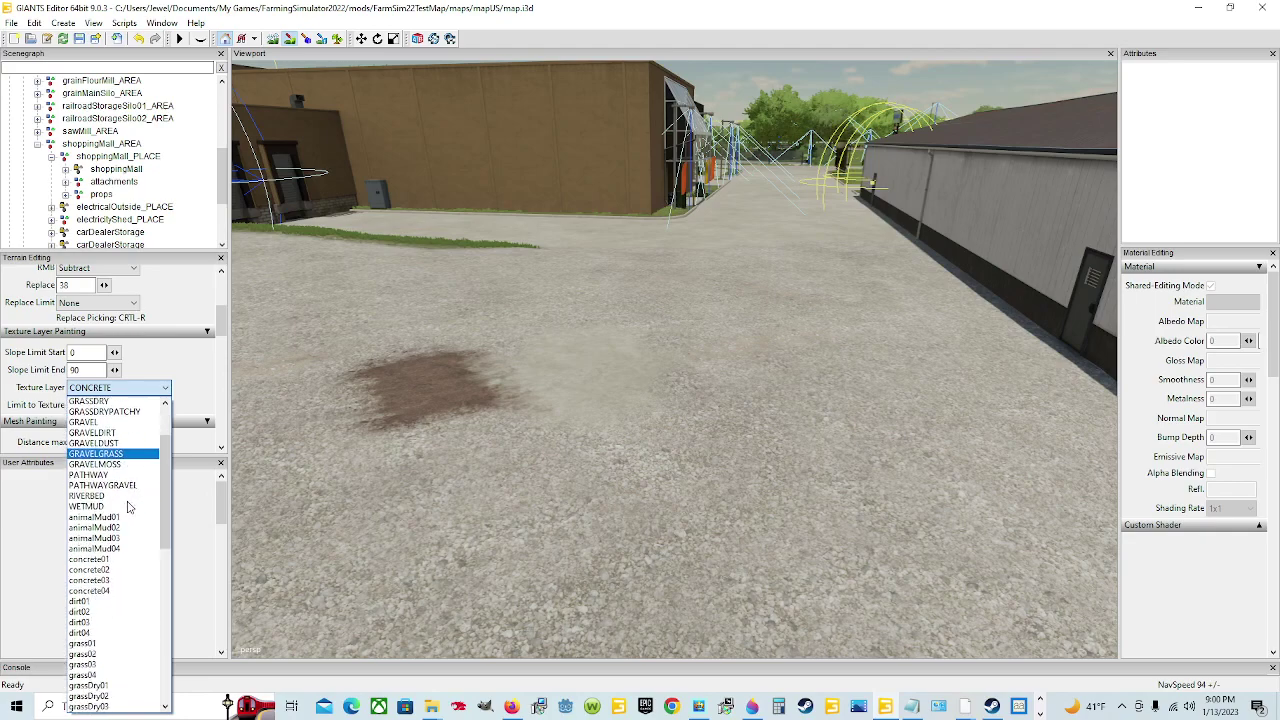
left_click(110, 462)
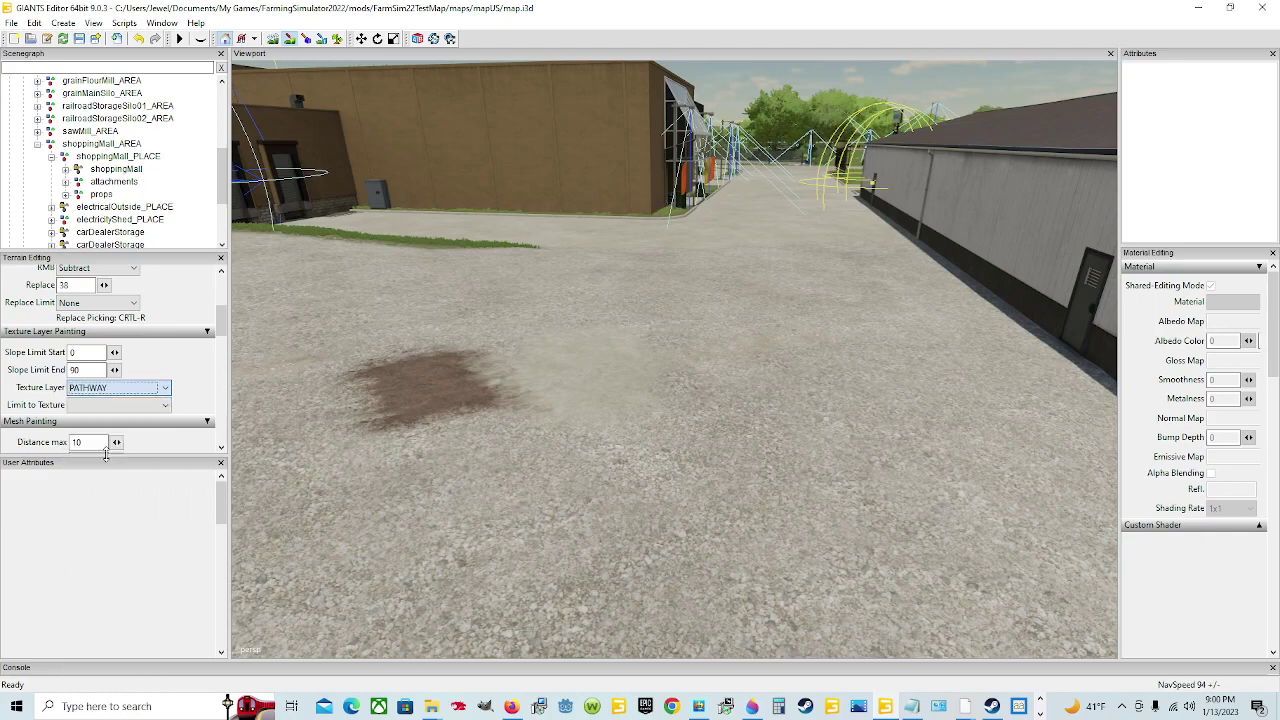
mouse_move(529, 437)
left_mouse_down()
mouse_move(480, 465)
mouse_move(491, 480)
mouse_move(566, 481)
left_mouse_up()
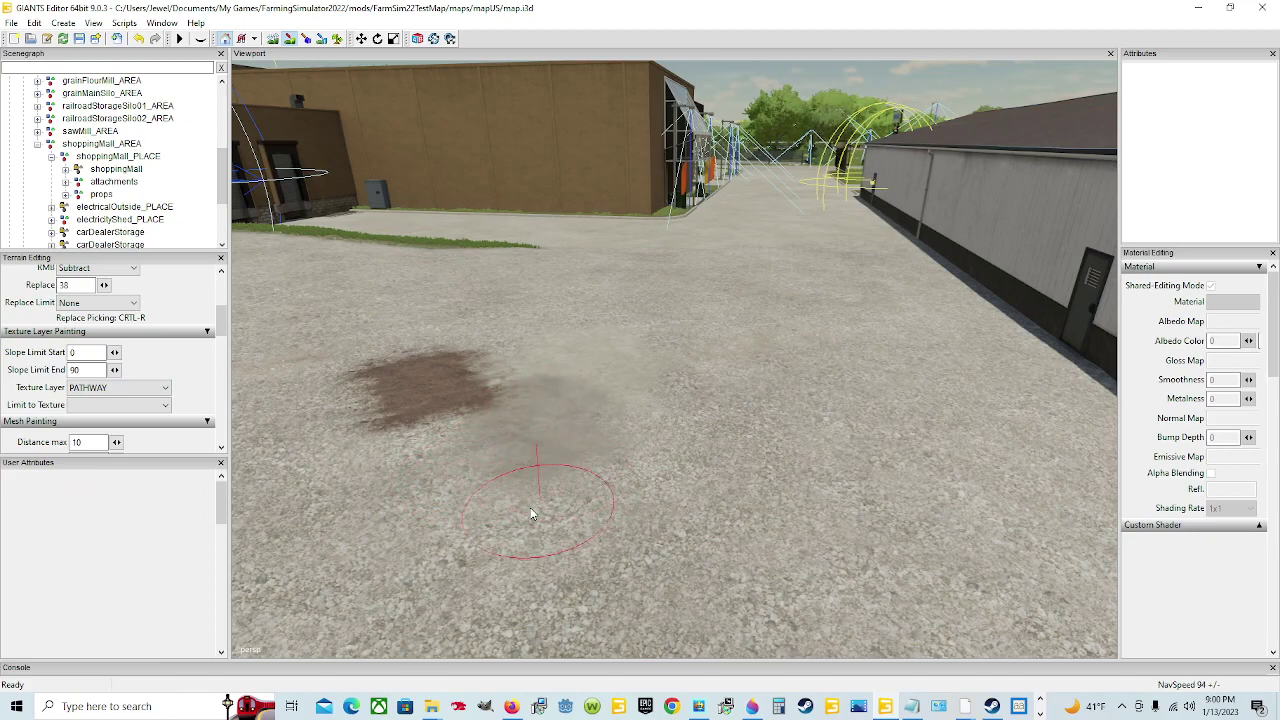
mouse_move(529, 514)
left_mouse_down()
mouse_move(465, 530)
mouse_move(585, 520)
mouse_move(568, 442)
mouse_move(537, 439)
mouse_move(578, 426)
mouse_move(606, 438)
mouse_move(610, 454)
mouse_move(505, 496)
mouse_move(508, 432)
mouse_move(498, 472)
mouse_move(593, 464)
mouse_move(529, 496)
mouse_move(609, 404)
mouse_move(503, 443)
left_mouse_up()
left_click(34, 22)
left_click(58, 40)
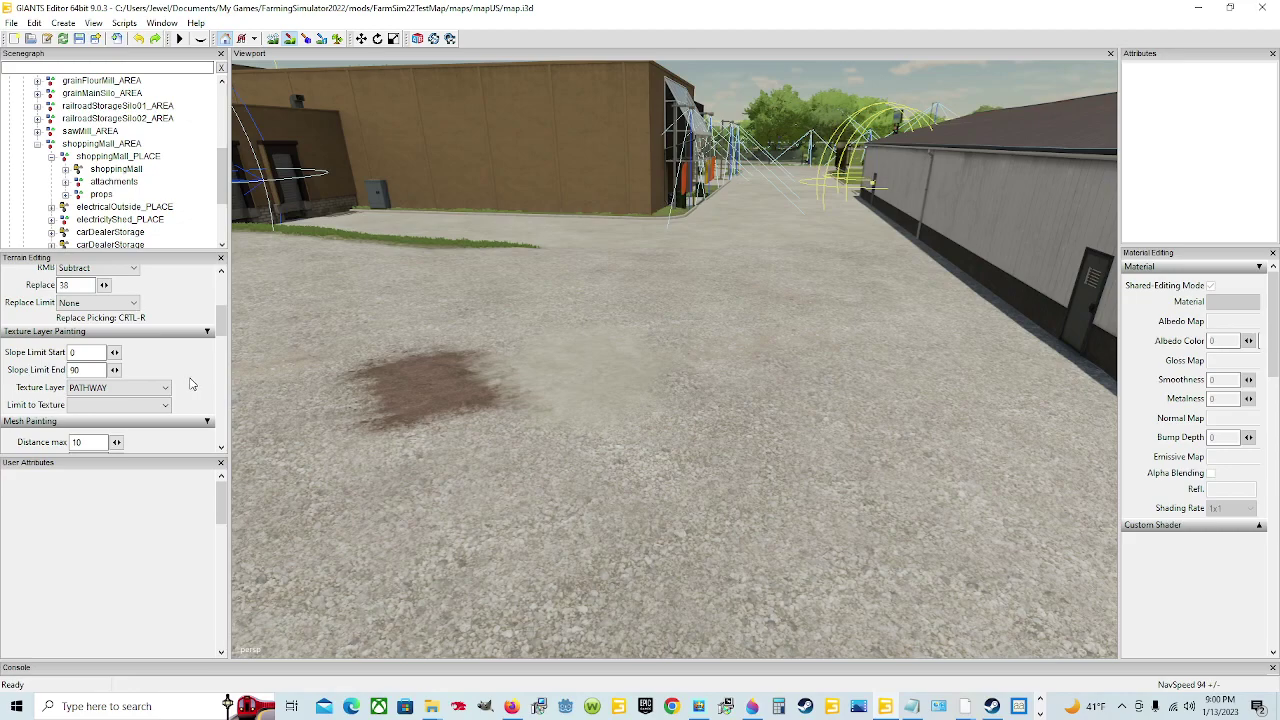
Step: Select GRAVEL and brush it over the brown ANIMALMUD spot
scroll(191, 384, "up", 2)
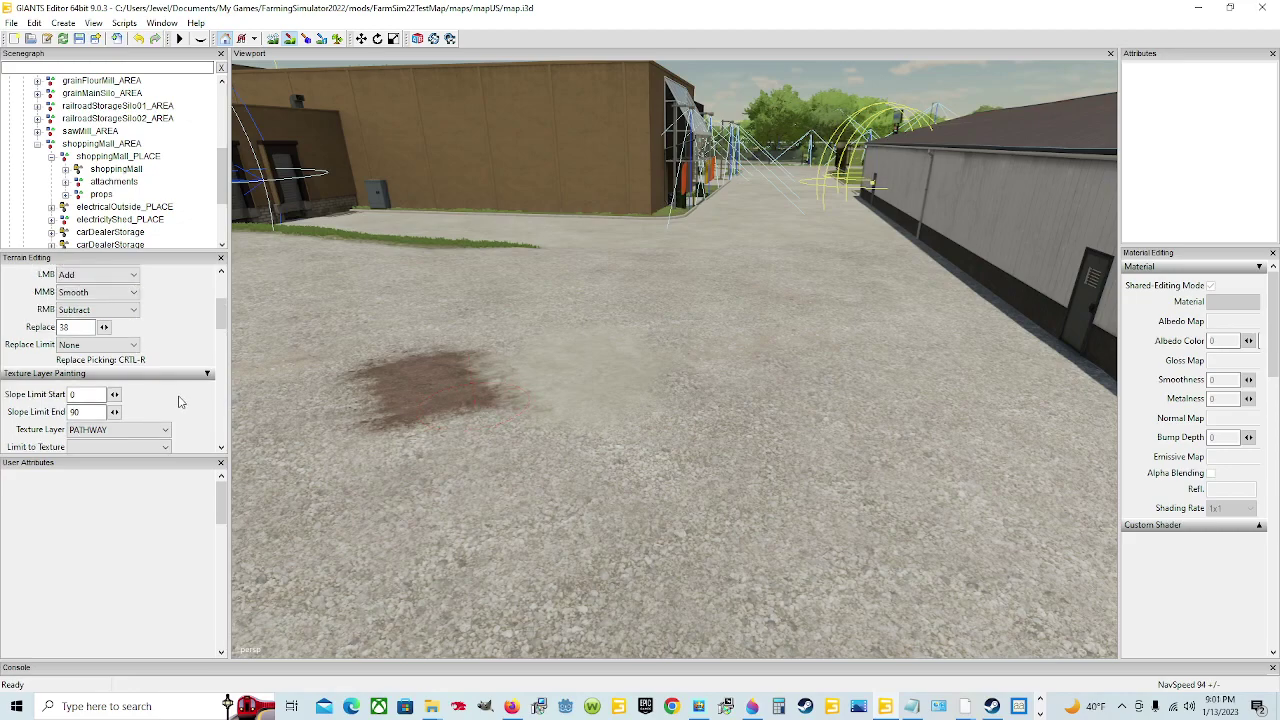
left_click(165, 430)
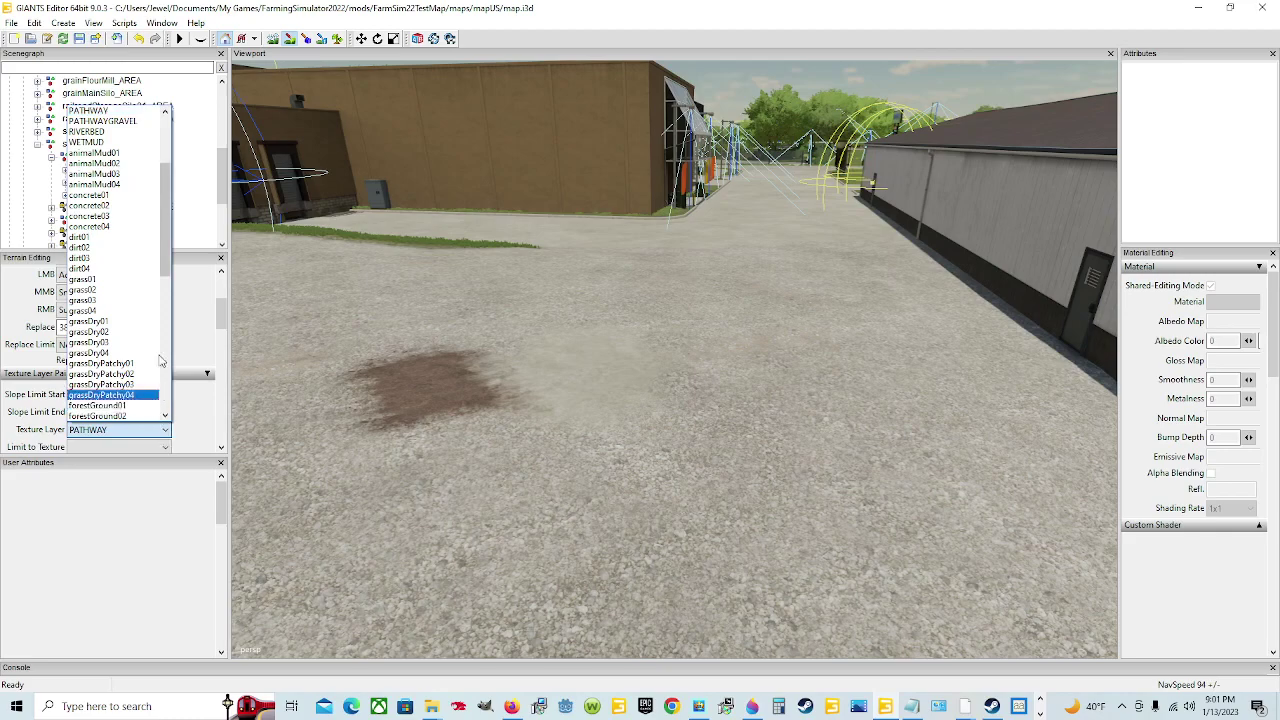
scroll(122, 290, "up", 4)
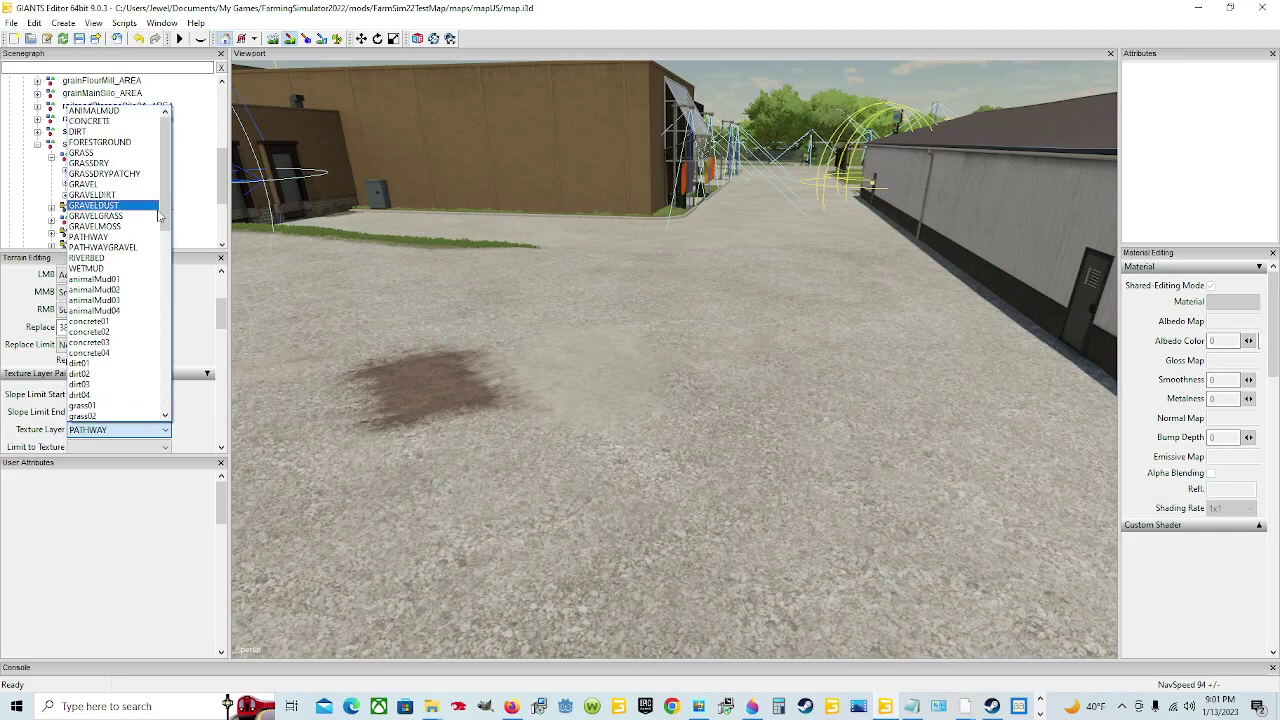
left_click(112, 185)
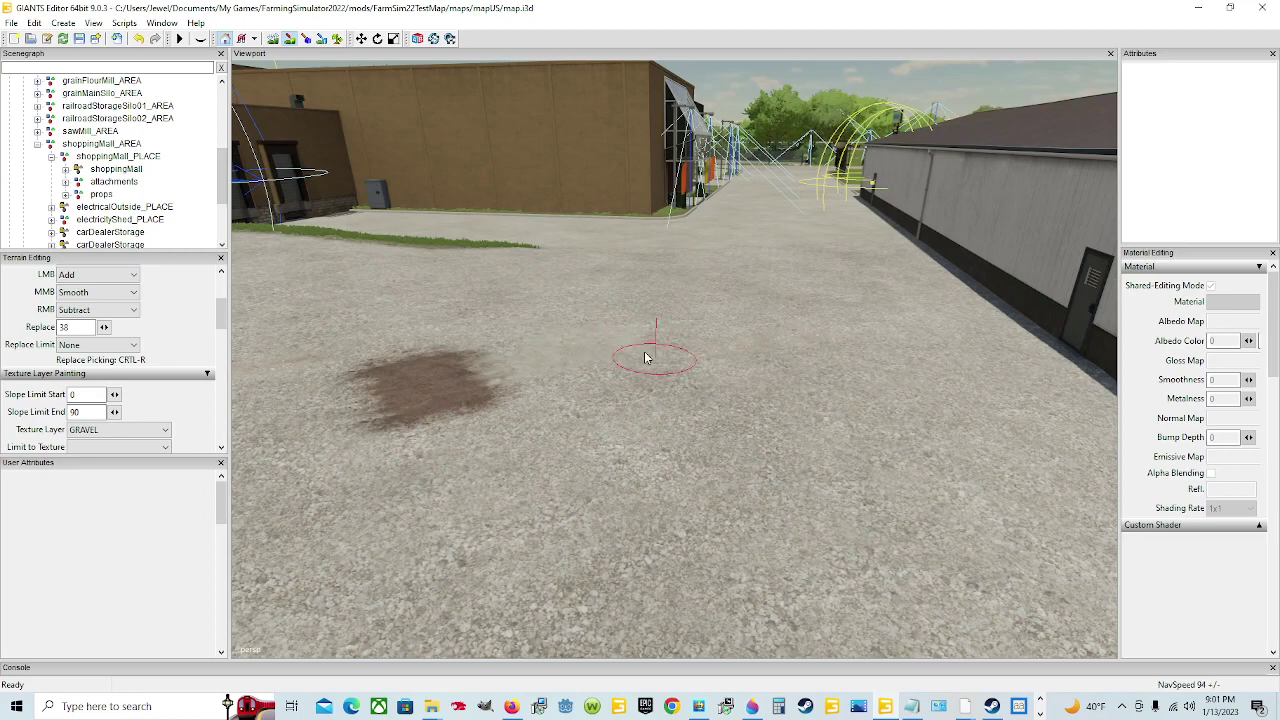
mouse_move(491, 374)
left_mouse_down()
mouse_move(480, 366)
mouse_move(506, 366)
mouse_move(428, 368)
mouse_move(399, 420)
mouse_move(402, 354)
left_mouse_up()
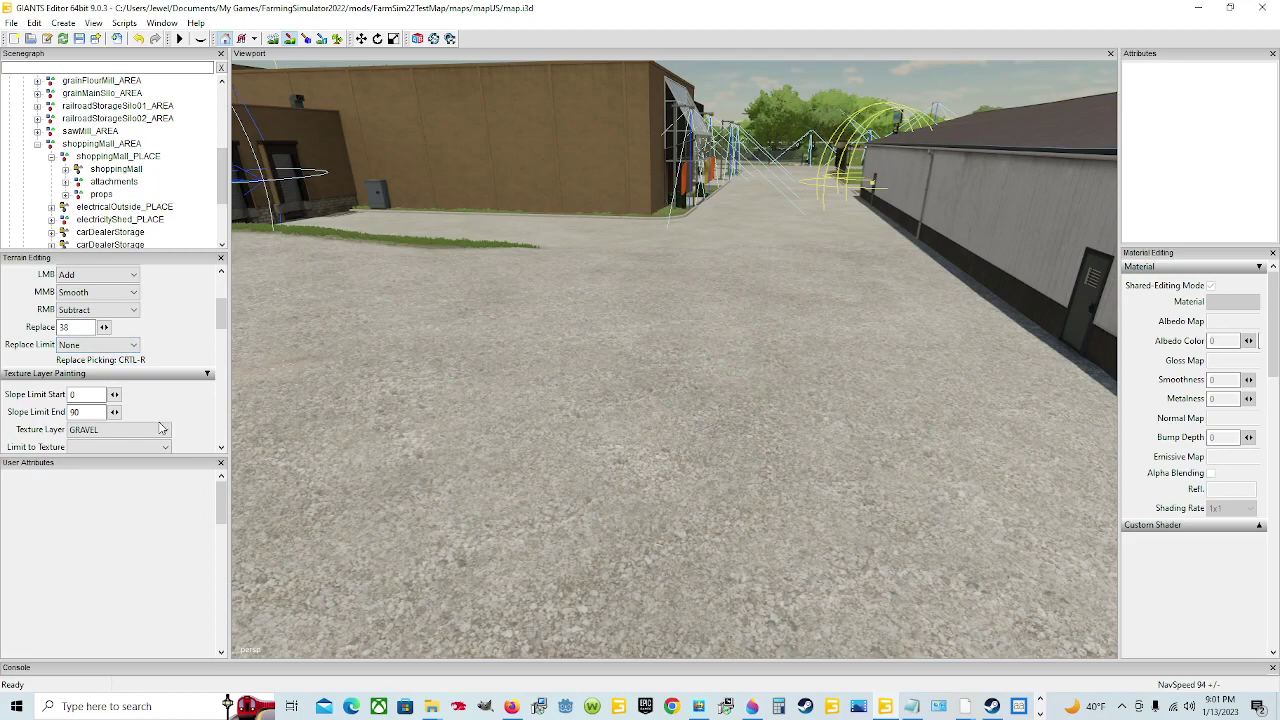
Step: Select riverBed02 and spread a large dark patch across the middle of the lot
left_click(160, 429)
scroll(124, 371, "down", 5)
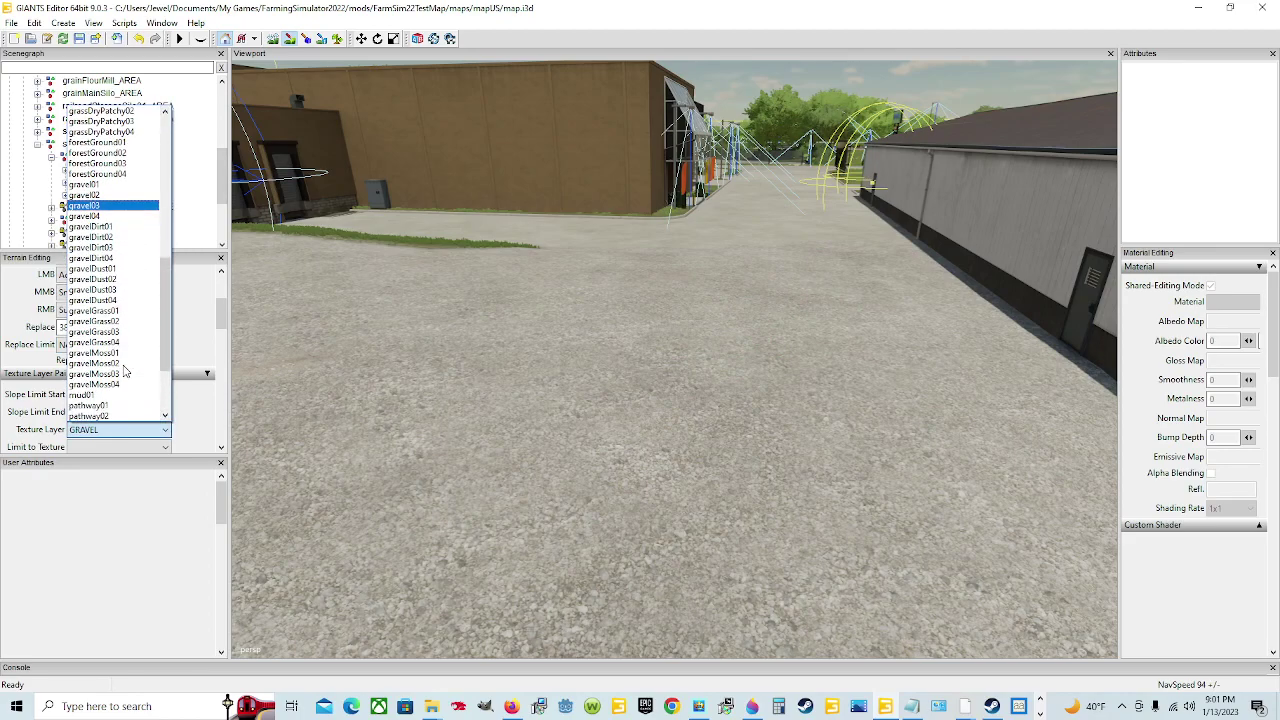
scroll(124, 371, "down", 3)
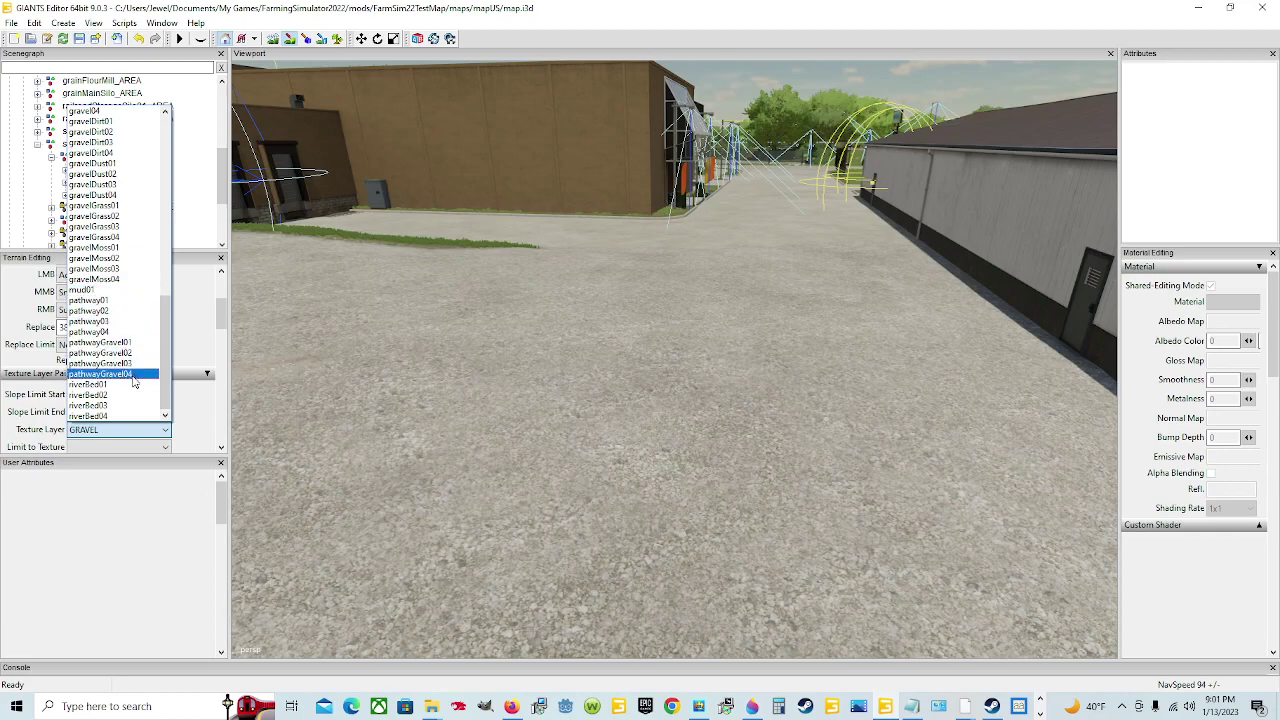
left_click(129, 394)
left_click(608, 478)
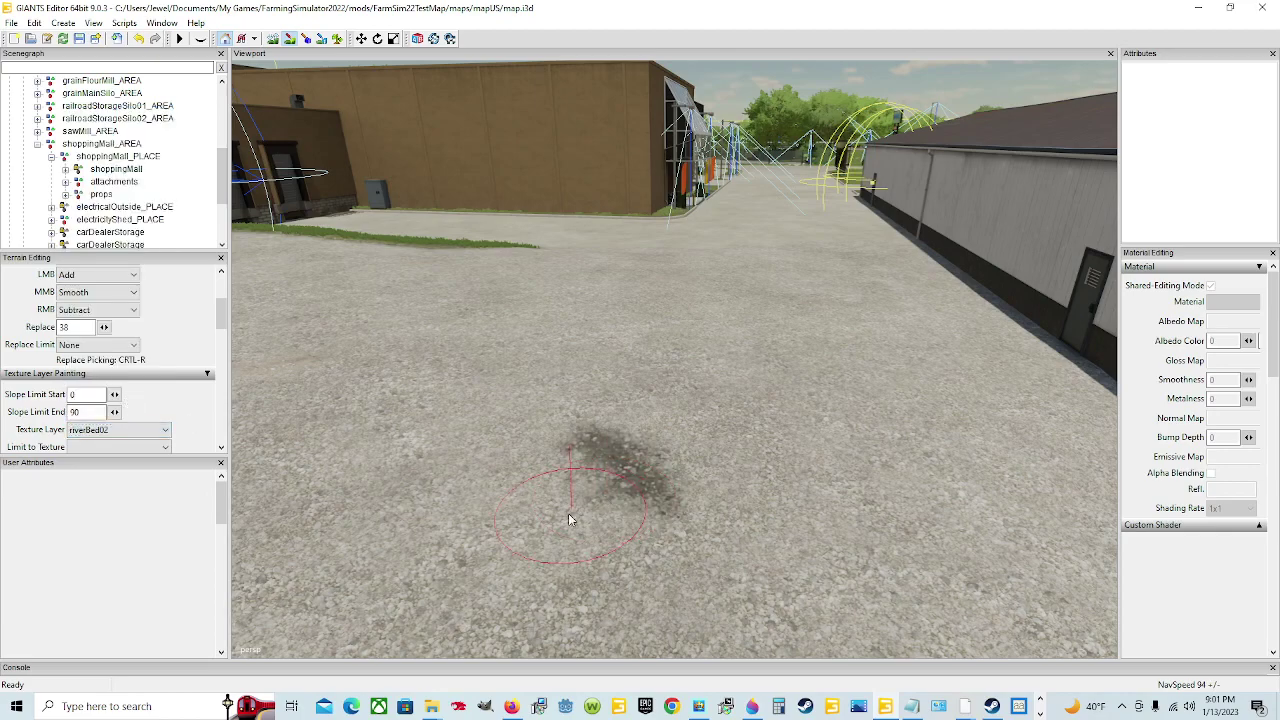
mouse_move(566, 521)
left_mouse_down()
mouse_move(432, 593)
mouse_move(420, 545)
mouse_move(442, 515)
mouse_move(543, 447)
mouse_move(615, 432)
mouse_move(683, 492)
mouse_move(670, 522)
mouse_move(563, 583)
mouse_move(691, 601)
mouse_move(775, 573)
mouse_move(895, 478)
mouse_move(823, 385)
mouse_move(724, 367)
mouse_move(627, 380)
mouse_move(648, 435)
mouse_move(825, 447)
mouse_move(723, 413)
mouse_move(742, 391)
mouse_move(756, 464)
mouse_move(689, 463)
mouse_move(551, 401)
mouse_move(471, 425)
left_mouse_up()
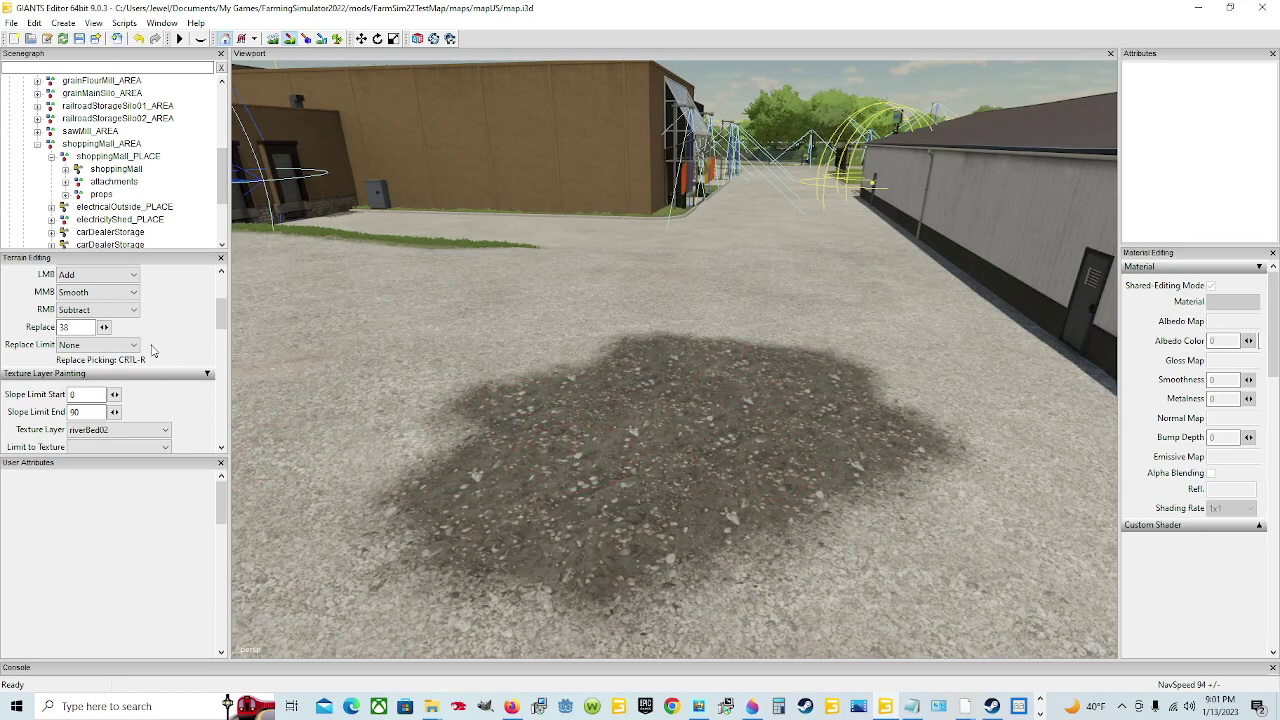
Step: Select gravelDust01 and lighten part of the dark riverBed02 patch
left_click(171, 430)
scroll(133, 376, "up", 4)
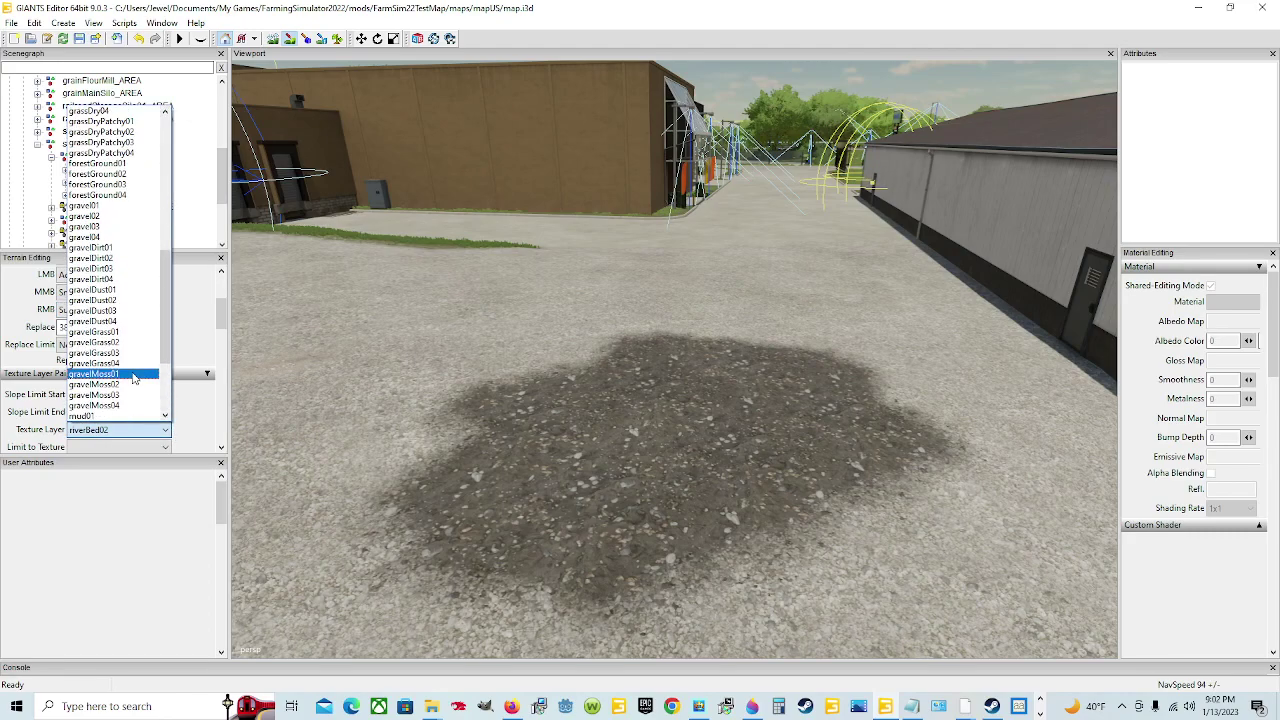
scroll(133, 376, "up", 2)
left_click(122, 355)
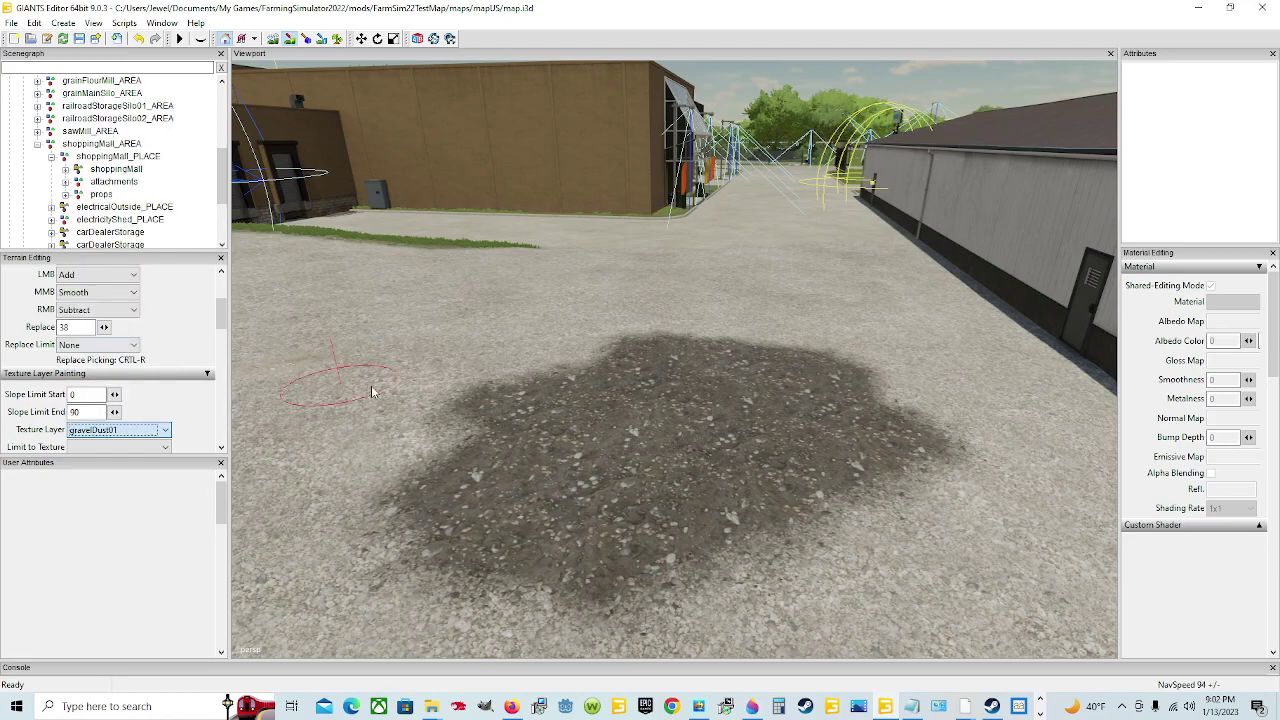
mouse_move(440, 392)
left_mouse_down()
mouse_move(499, 480)
mouse_move(532, 572)
mouse_move(646, 584)
left_mouse_up()
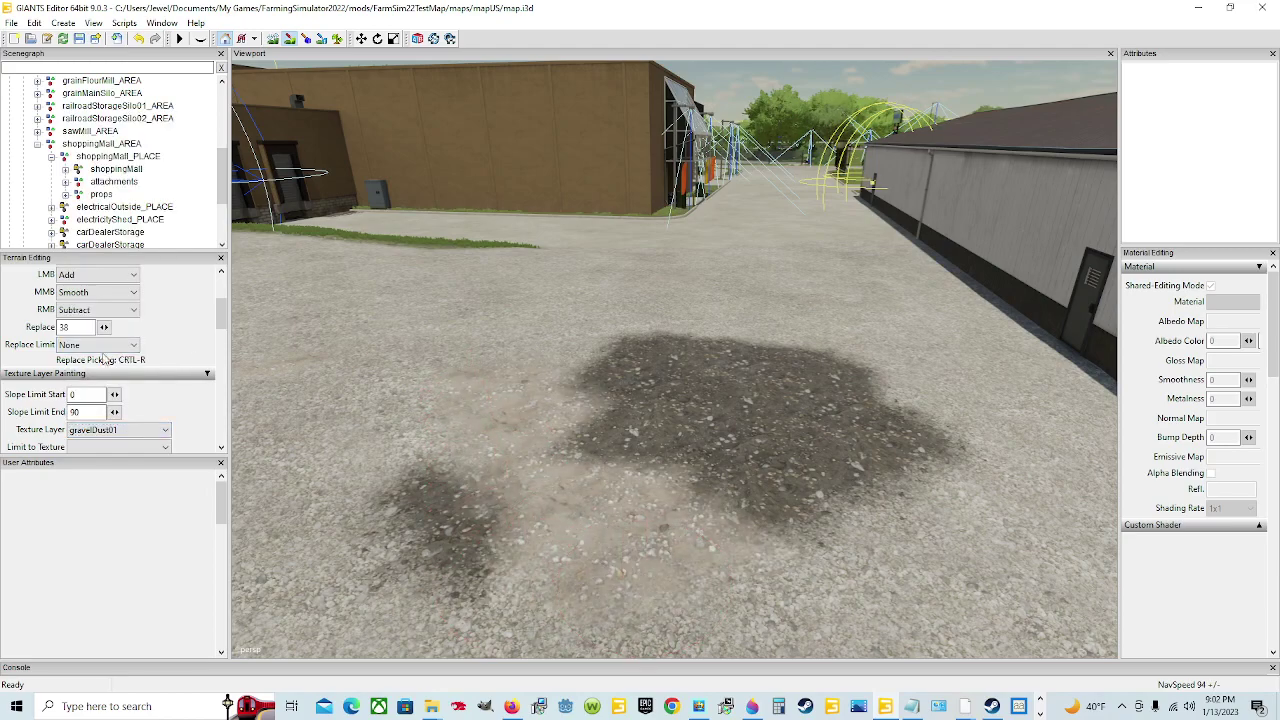
Step: Select forestGround02 and paint it over the dark patch, filling the upper-left and top-right gaps
left_click(140, 429)
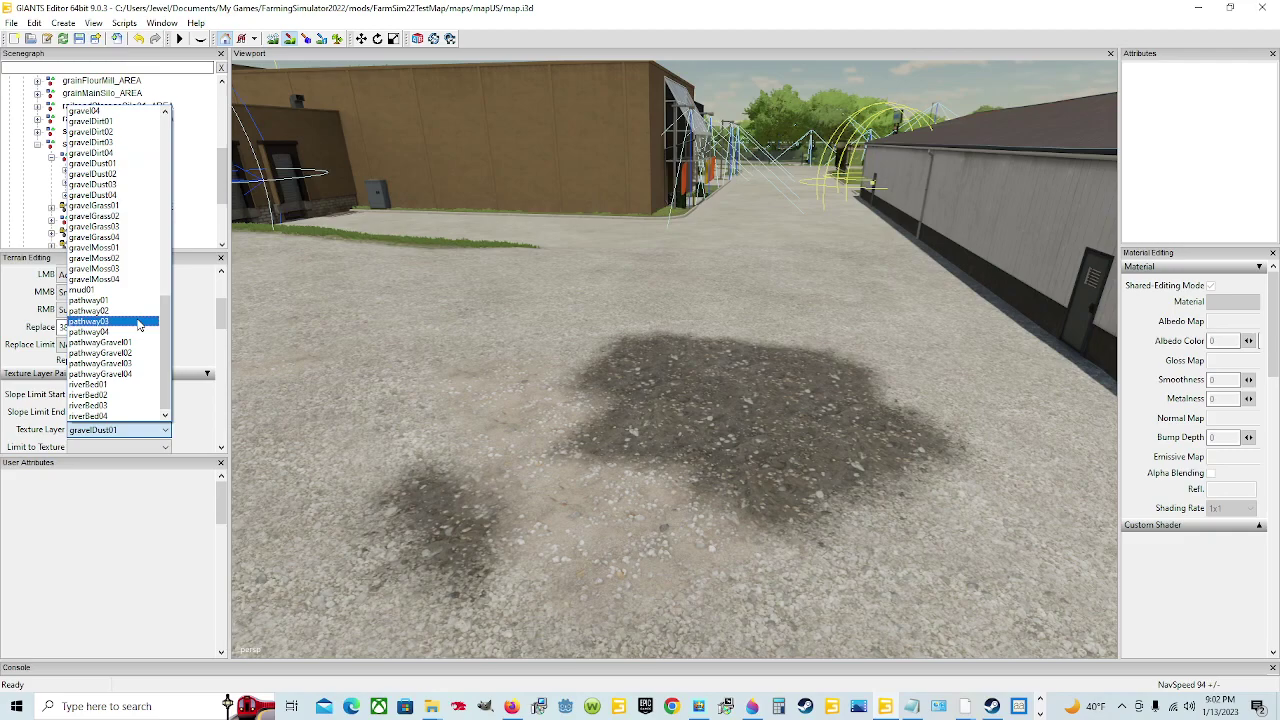
scroll(132, 323, "up", 3)
scroll(122, 323, "up", 5)
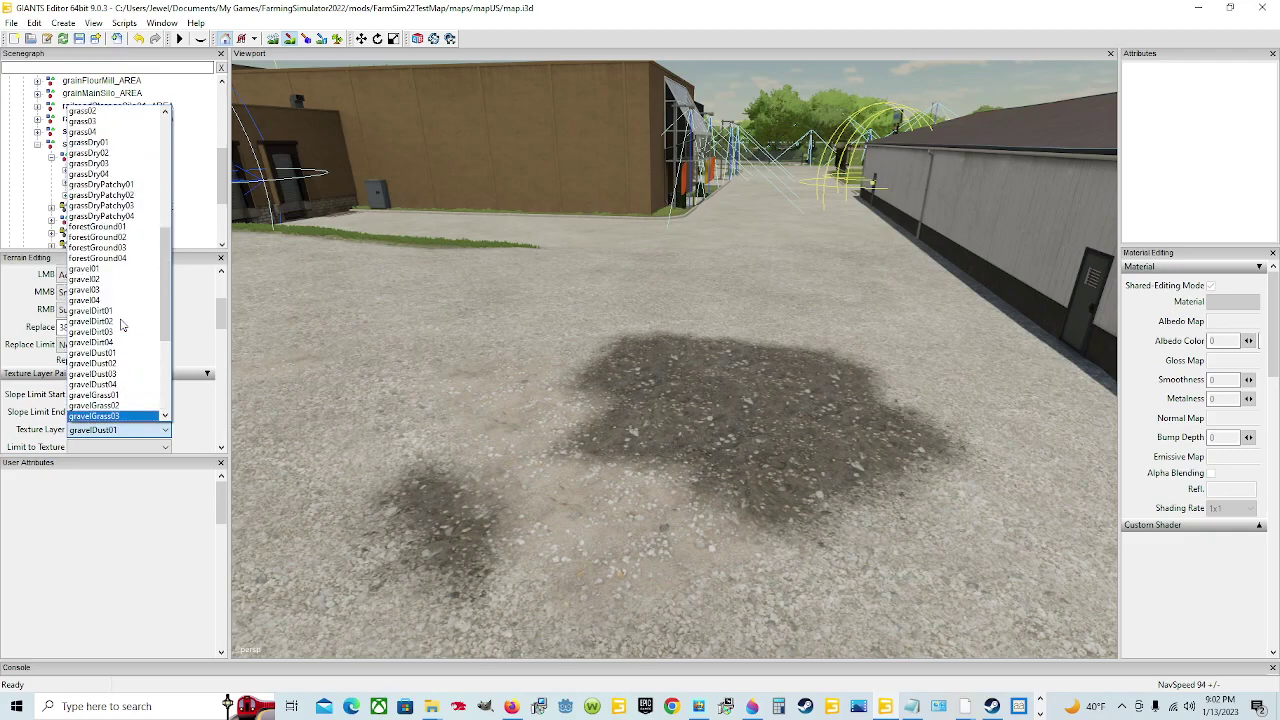
left_click(97, 300)
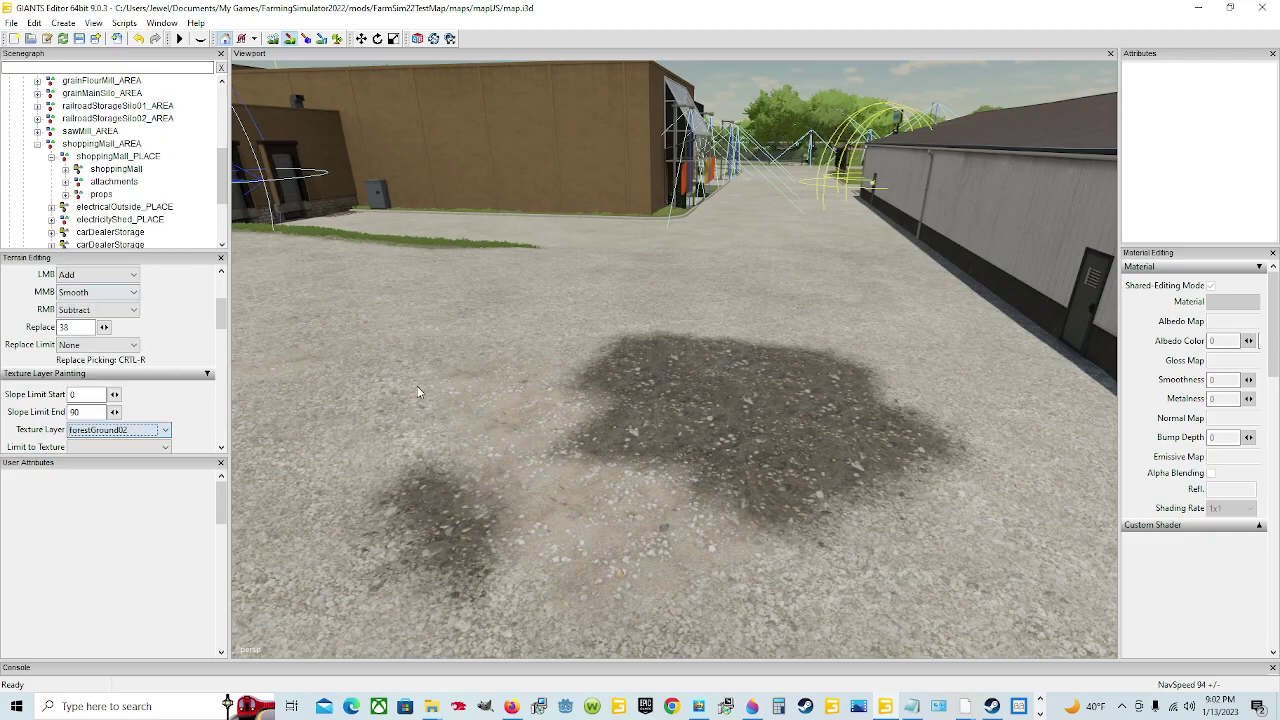
mouse_move(423, 384)
left_mouse_down()
mouse_move(549, 516)
mouse_move(654, 573)
mouse_move(597, 429)
mouse_move(557, 383)
mouse_move(787, 520)
left_mouse_up()
mouse_move(578, 403)
left_mouse_down()
mouse_move(548, 376)
mouse_move(514, 382)
mouse_move(549, 546)
mouse_move(626, 583)
mouse_move(450, 436)
left_mouse_up()
mouse_move(543, 355)
left_mouse_down()
mouse_move(866, 503)
mouse_move(826, 450)
mouse_move(710, 381)
mouse_move(617, 356)
mouse_move(653, 347)
mouse_move(772, 390)
mouse_move(921, 490)
mouse_move(857, 478)
left_mouse_up()
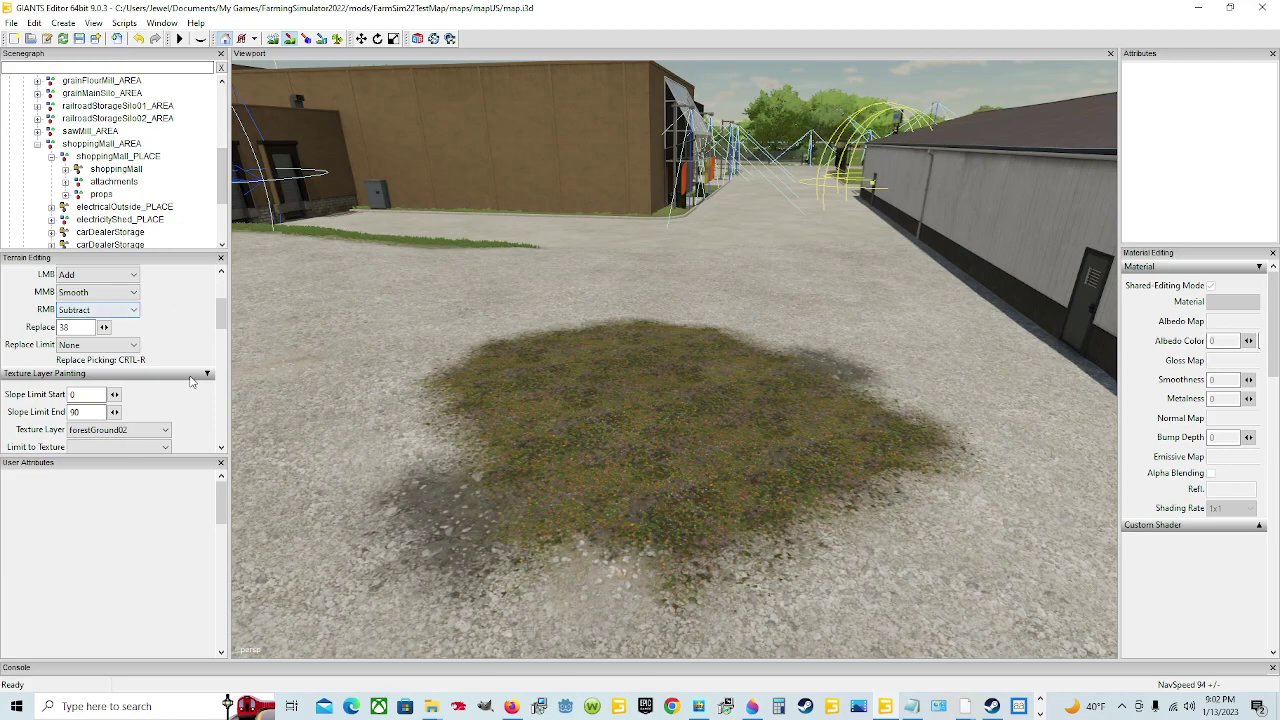
Step: Select dirt04 and paint it over the centre of the grass patch
left_click(160, 433)
scroll(116, 356, "up", 3)
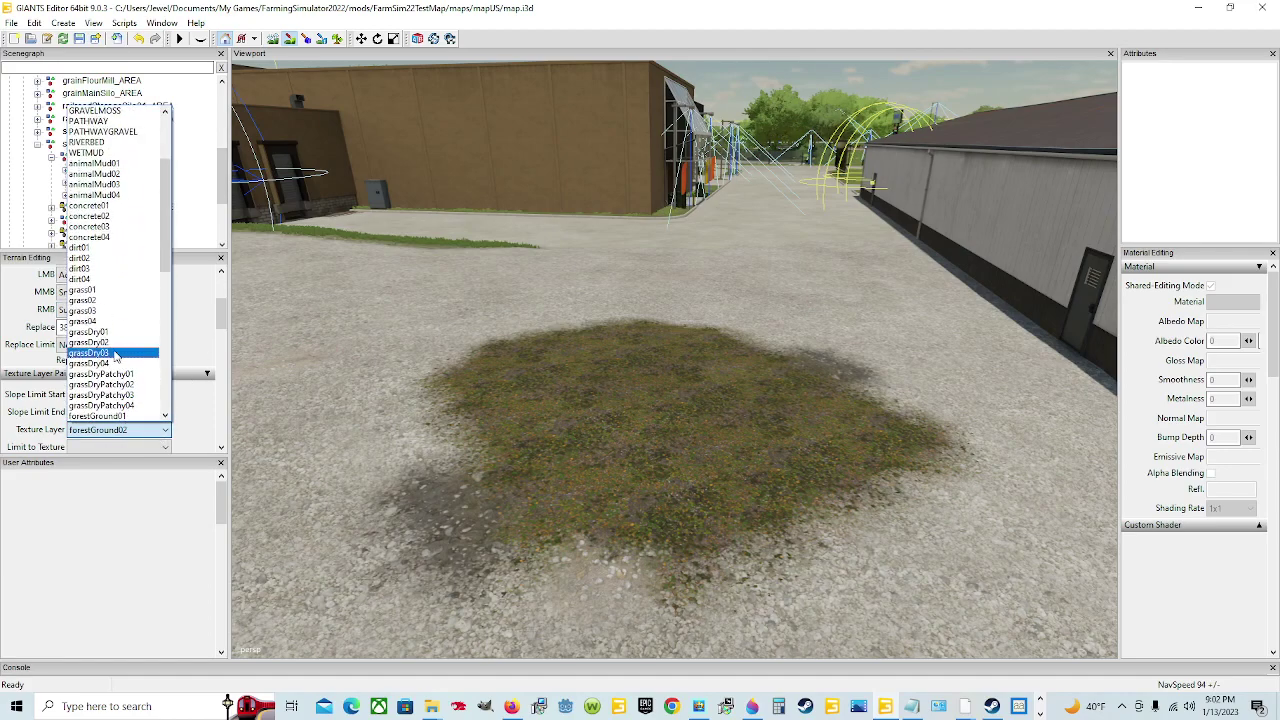
left_click(105, 279)
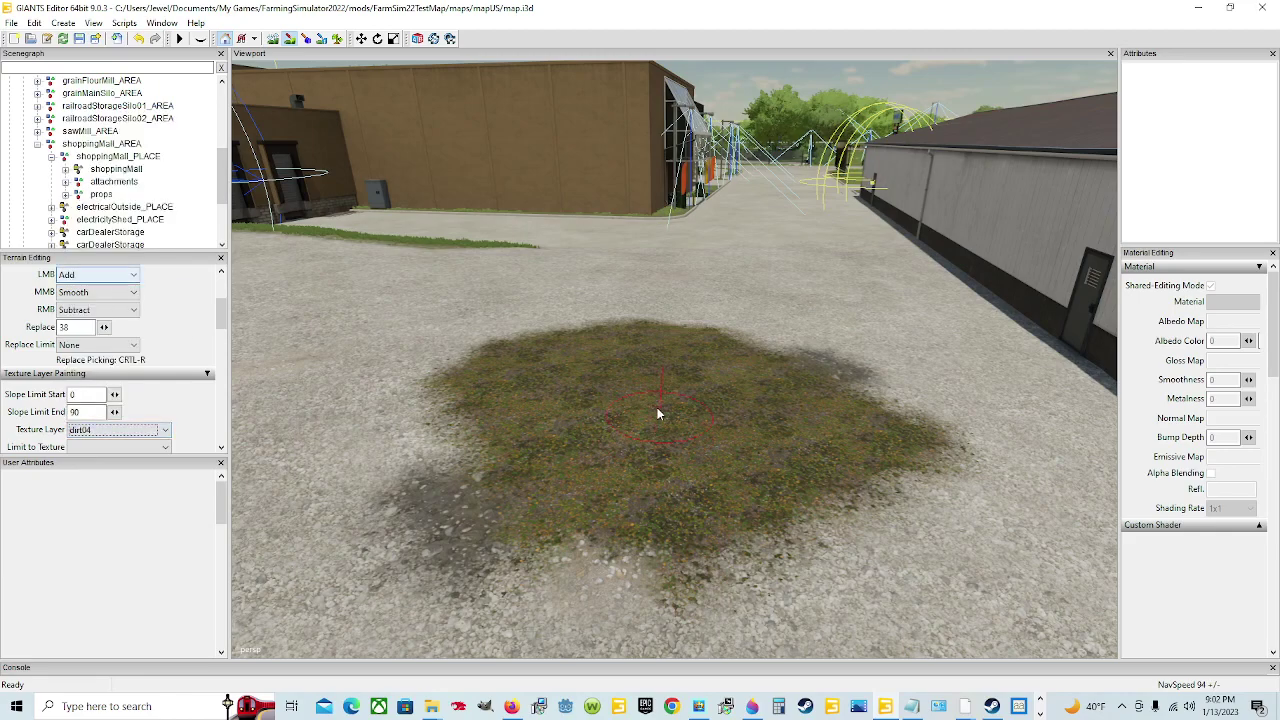
mouse_move(655, 410)
left_mouse_down()
mouse_move(645, 475)
mouse_move(591, 482)
mouse_move(699, 424)
mouse_move(803, 474)
mouse_move(757, 506)
mouse_move(601, 538)
mouse_move(582, 445)
mouse_move(669, 394)
mouse_move(818, 437)
mouse_move(849, 490)
left_mouse_up()
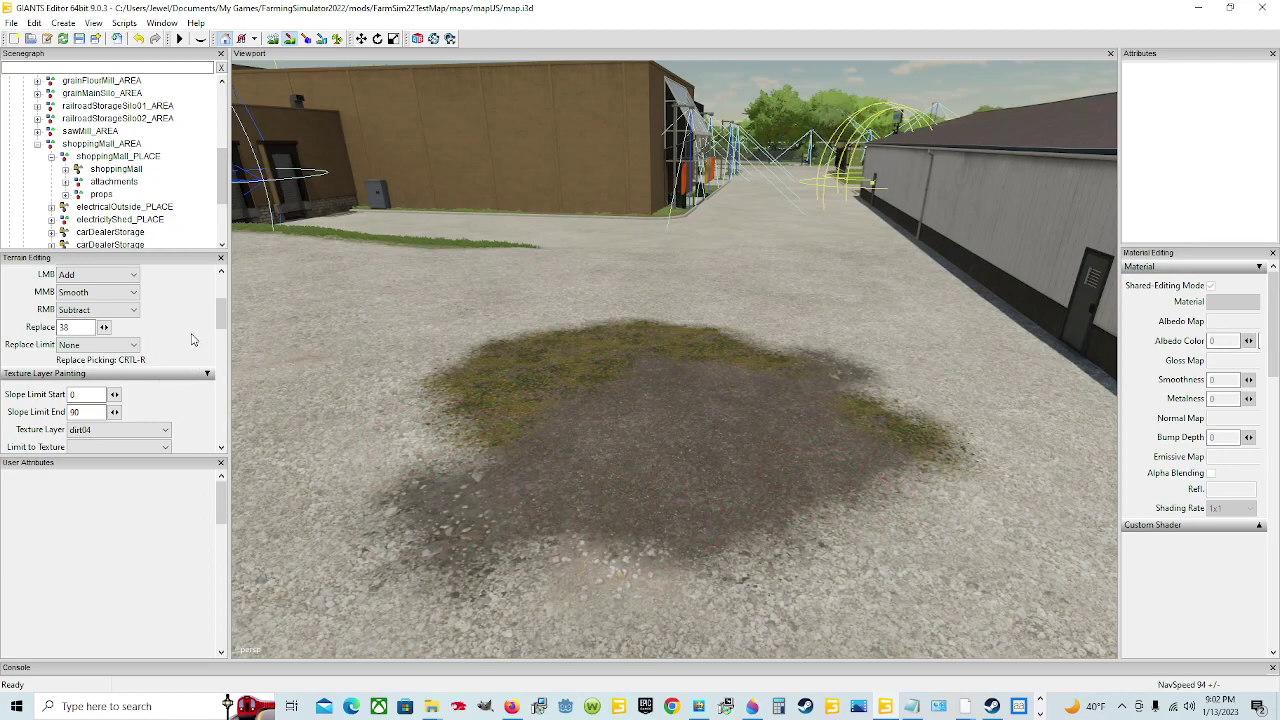
Step: Paint brown animalMud01 across the patch centre, then scroll the texture list toward GRASS
left_click(150, 430)
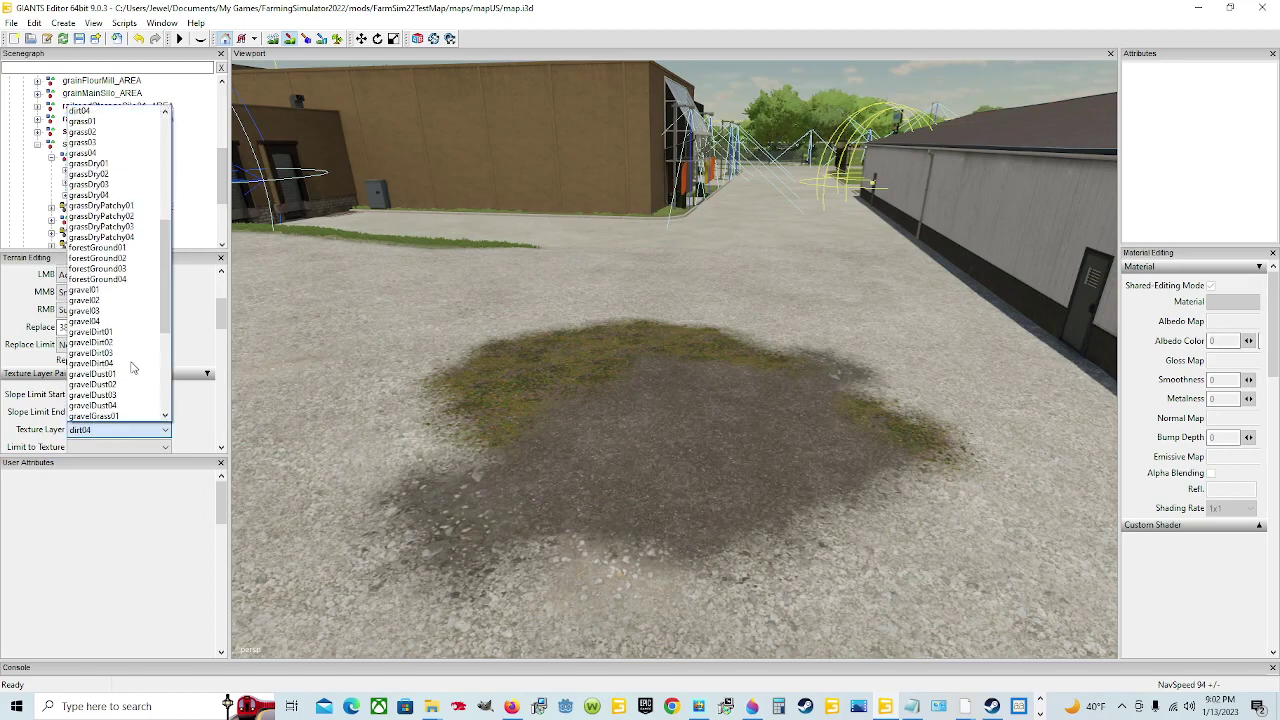
scroll(128, 366, "up", 2)
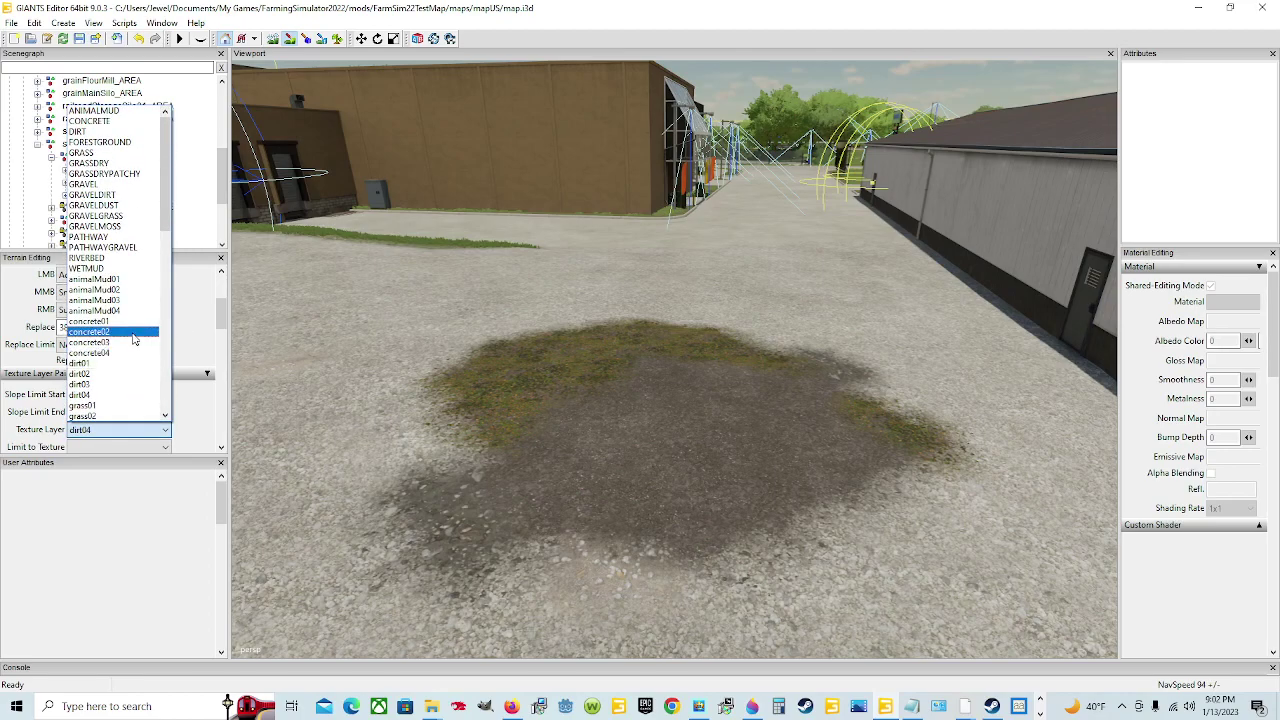
left_click(106, 280)
mouse_move(555, 428)
left_mouse_down()
mouse_move(640, 484)
mouse_move(648, 513)
mouse_move(508, 510)
mouse_move(615, 502)
mouse_move(722, 551)
mouse_move(780, 506)
mouse_move(805, 407)
mouse_move(681, 376)
mouse_move(645, 408)
mouse_move(856, 451)
mouse_move(820, 422)
left_mouse_up()
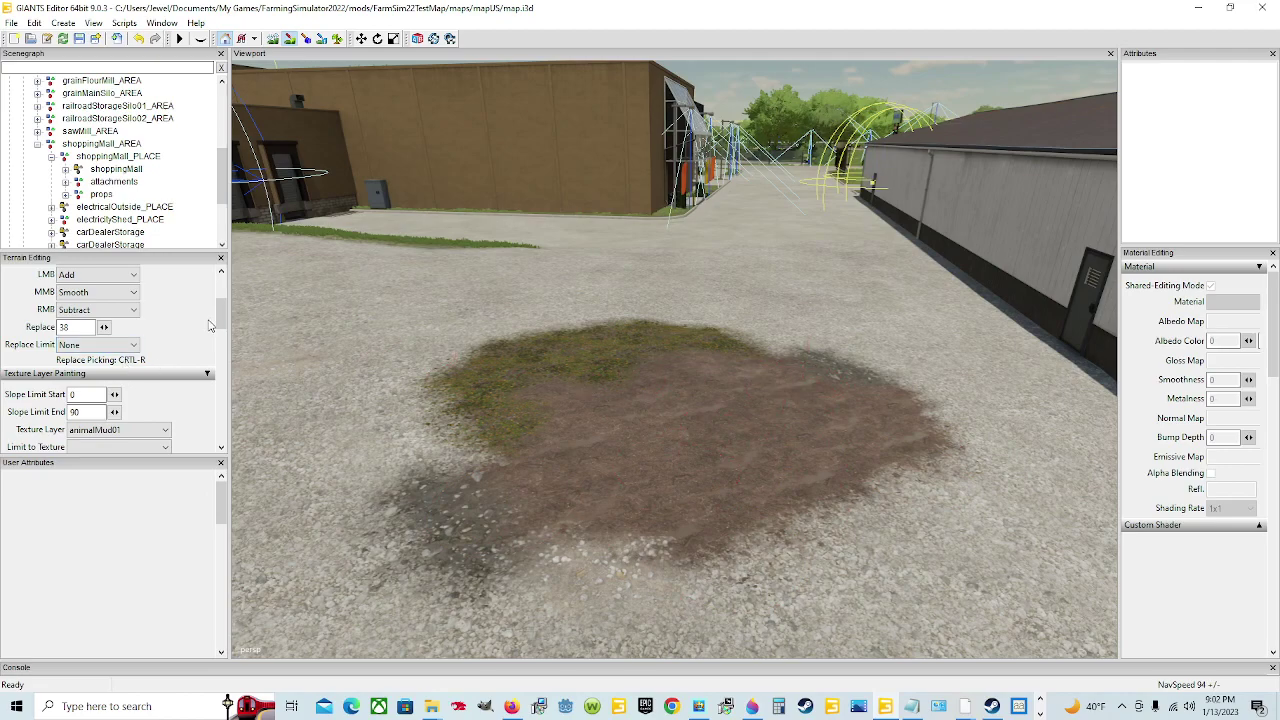
scroll(156, 323, "up", 1)
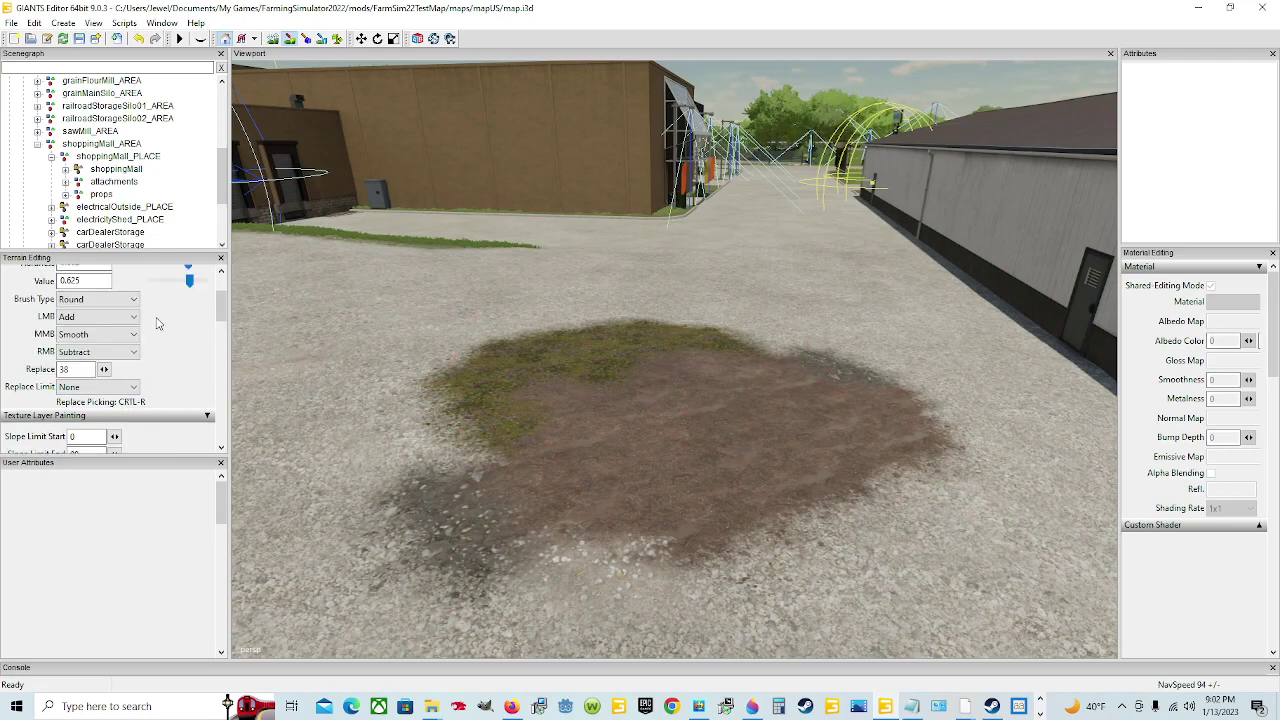
scroll(165, 367, "down", 2)
left_click(161, 389)
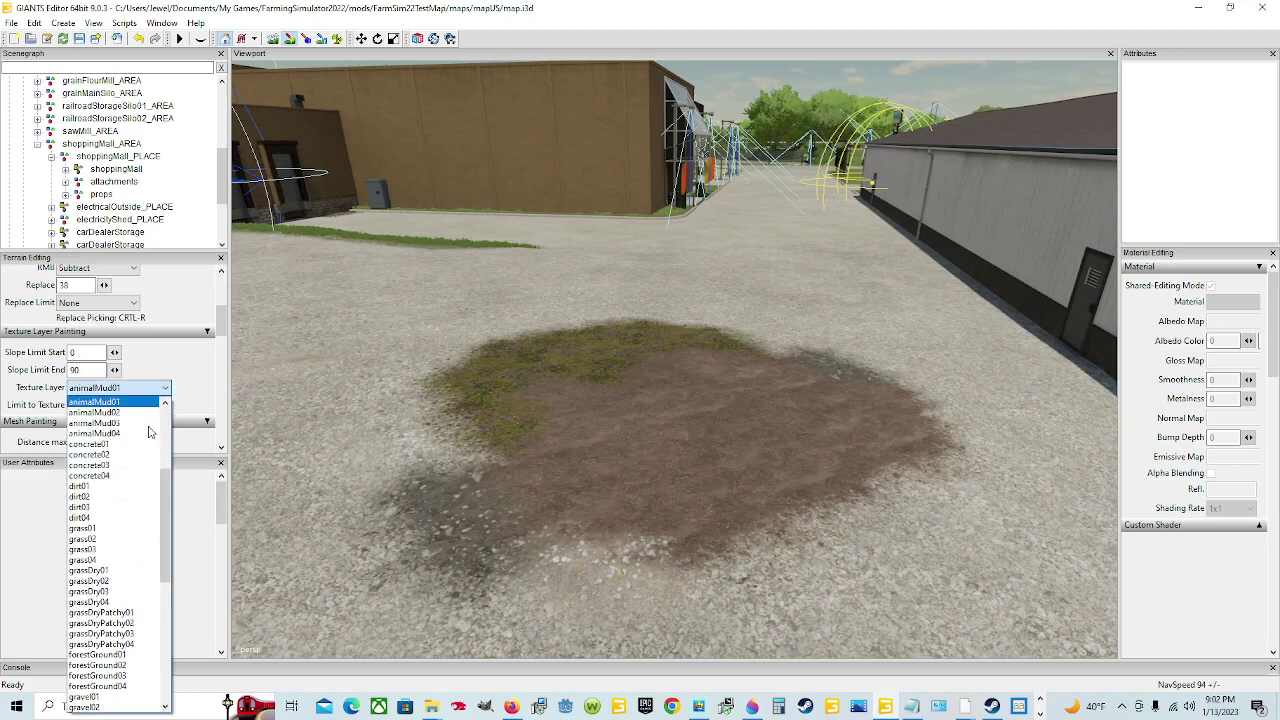
scroll(140, 456, "up", 5)
scroll(140, 456, "up", 1)
Step: Choose GRASS and sweep it across the brown patch, leaving mud along its top
left_click(135, 444)
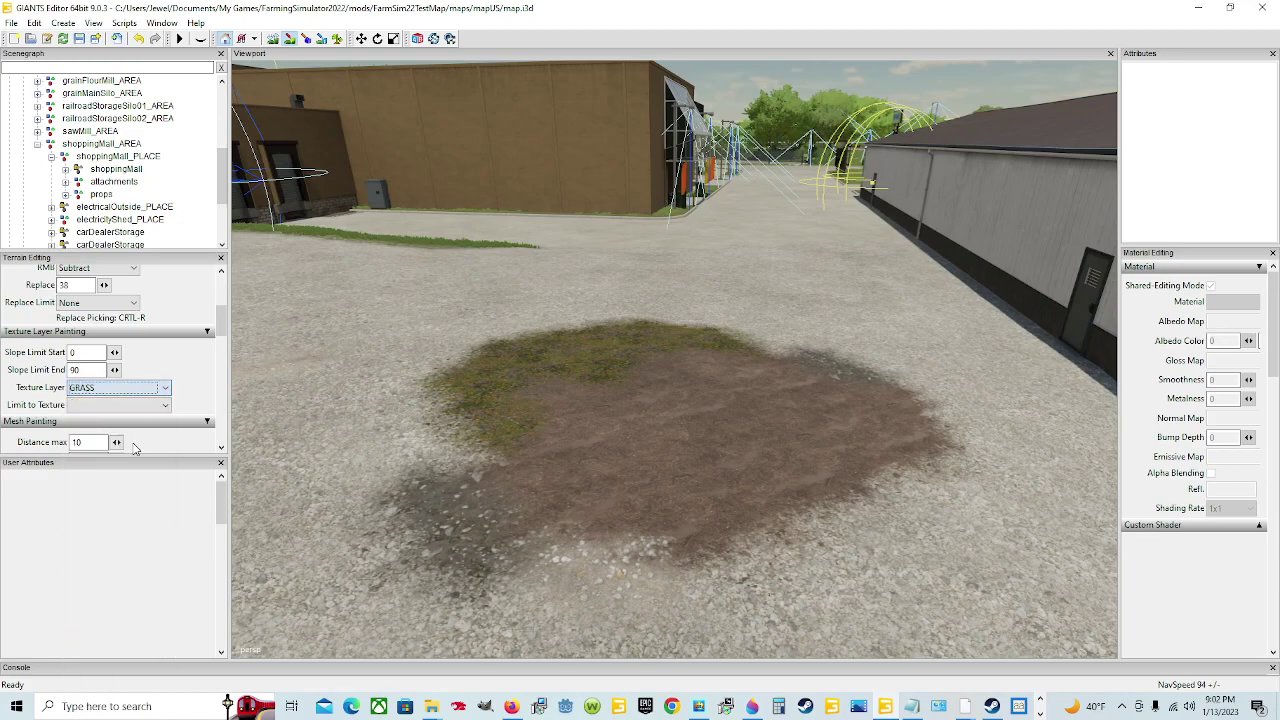
mouse_move(605, 428)
left_mouse_down()
mouse_move(760, 486)
mouse_move(811, 474)
mouse_move(676, 540)
mouse_move(629, 466)
mouse_move(566, 417)
mouse_move(497, 507)
mouse_move(497, 544)
mouse_move(436, 524)
mouse_move(513, 554)
mouse_move(522, 598)
mouse_move(465, 572)
mouse_move(591, 572)
mouse_move(775, 503)
mouse_move(869, 459)
mouse_move(900, 425)
mouse_move(869, 406)
mouse_move(897, 455)
mouse_move(838, 415)
left_mouse_up()
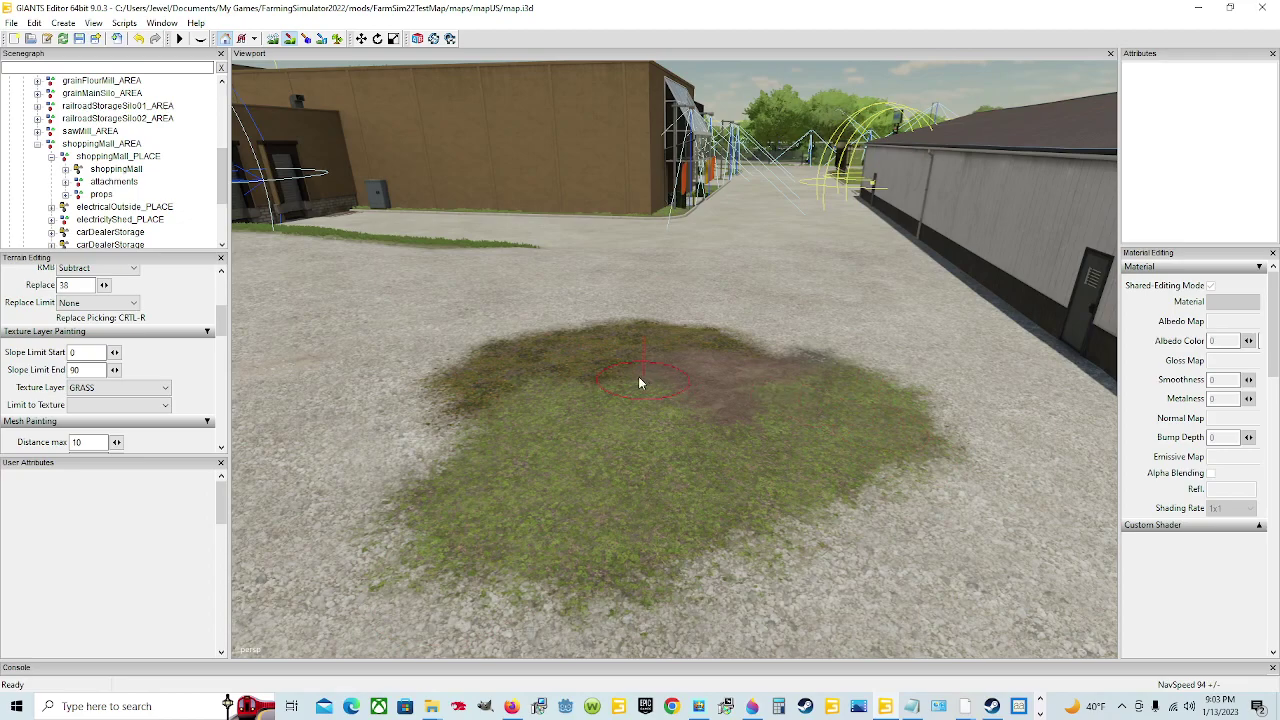
left_click(337, 39)
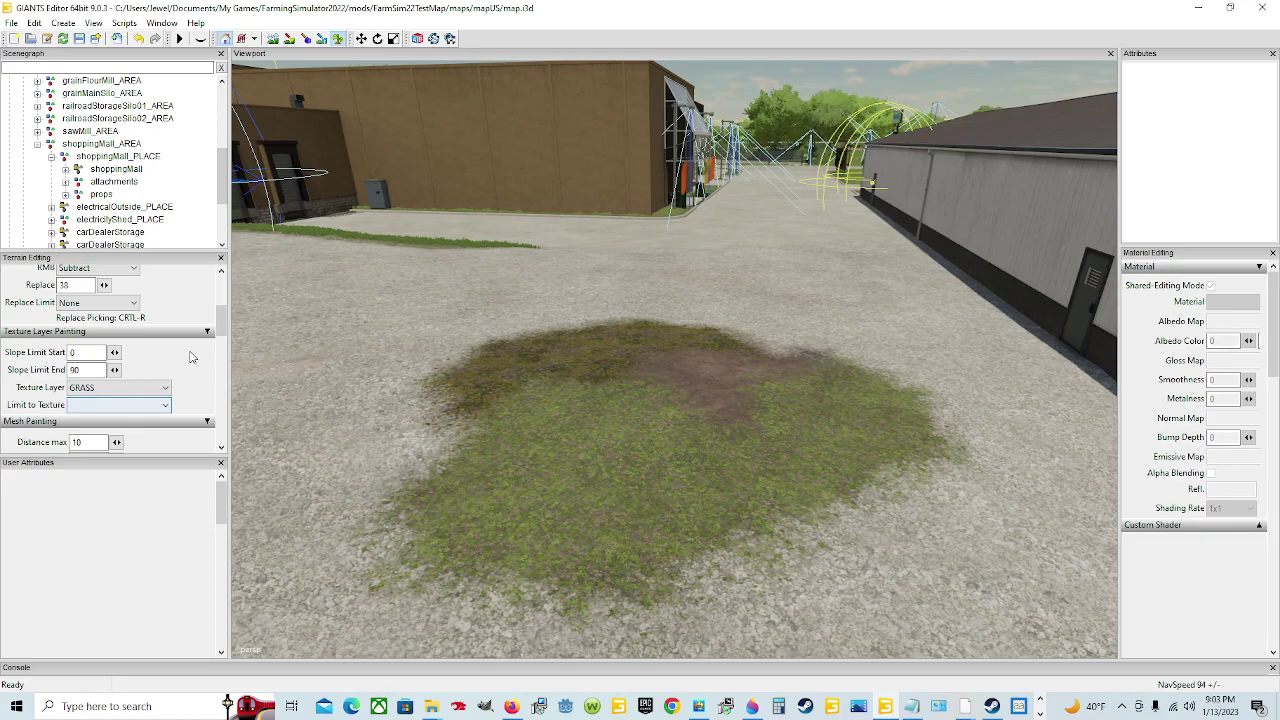
scroll(197, 377, "down", 4)
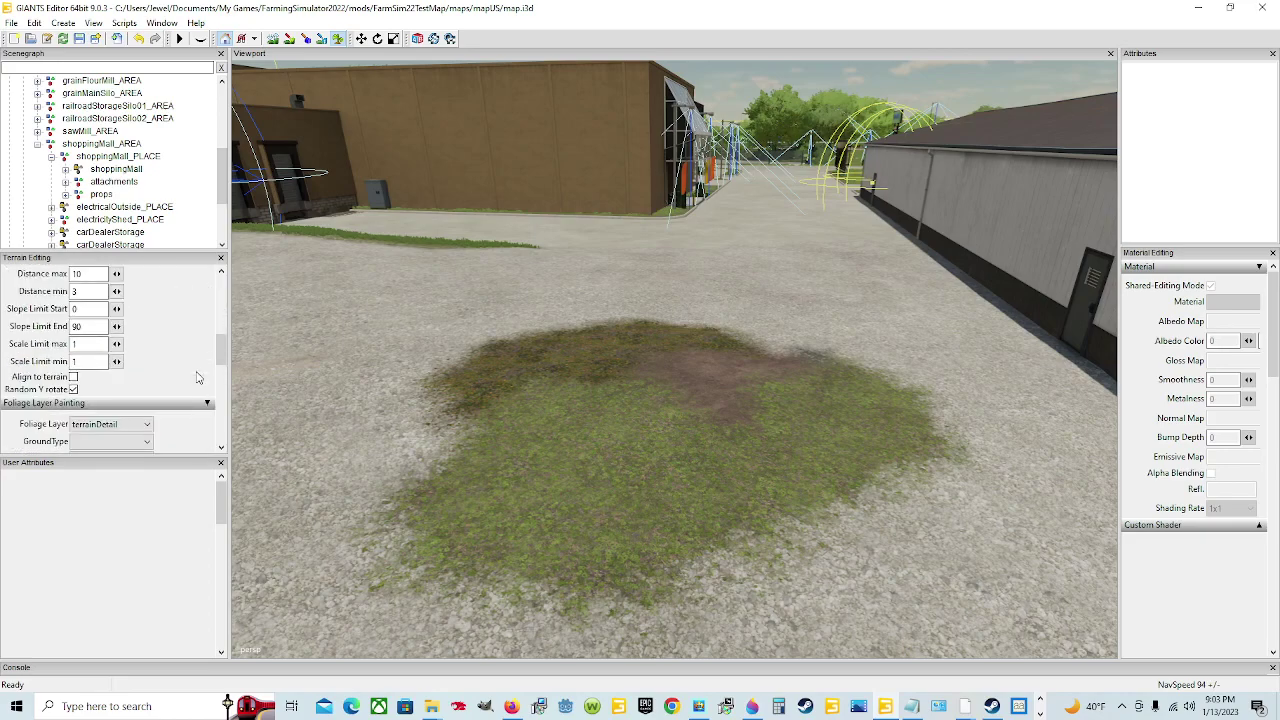
scroll(197, 377, "up", 4)
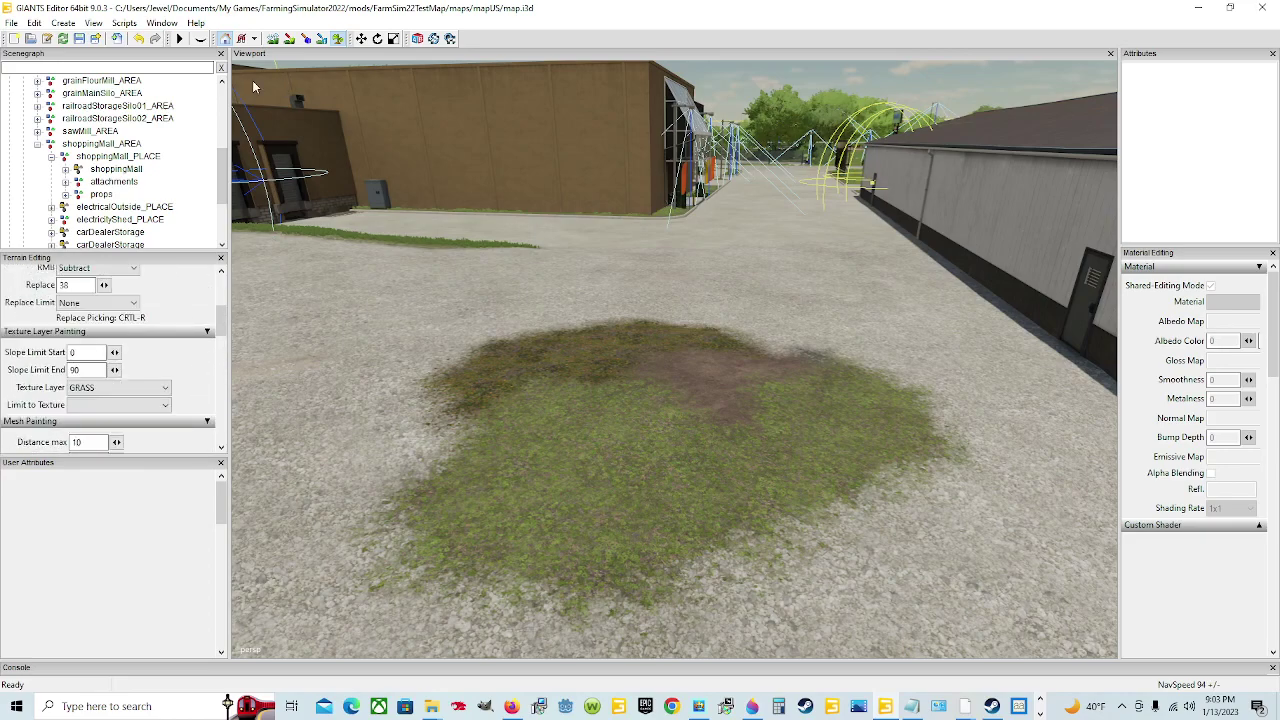
Step: Select GRAVEL and paint over the whole grass-and-mud patch, keeping the result without undoing
scroll(201, 374, "down", 1)
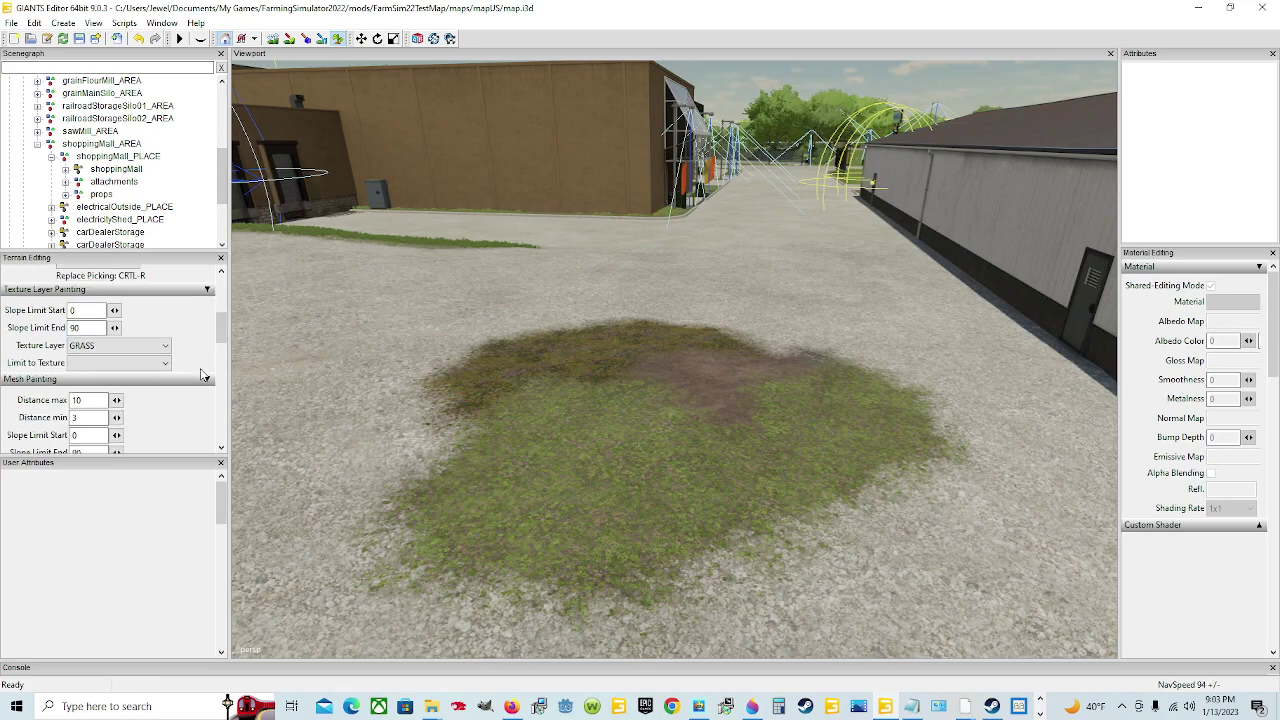
left_click(157, 347)
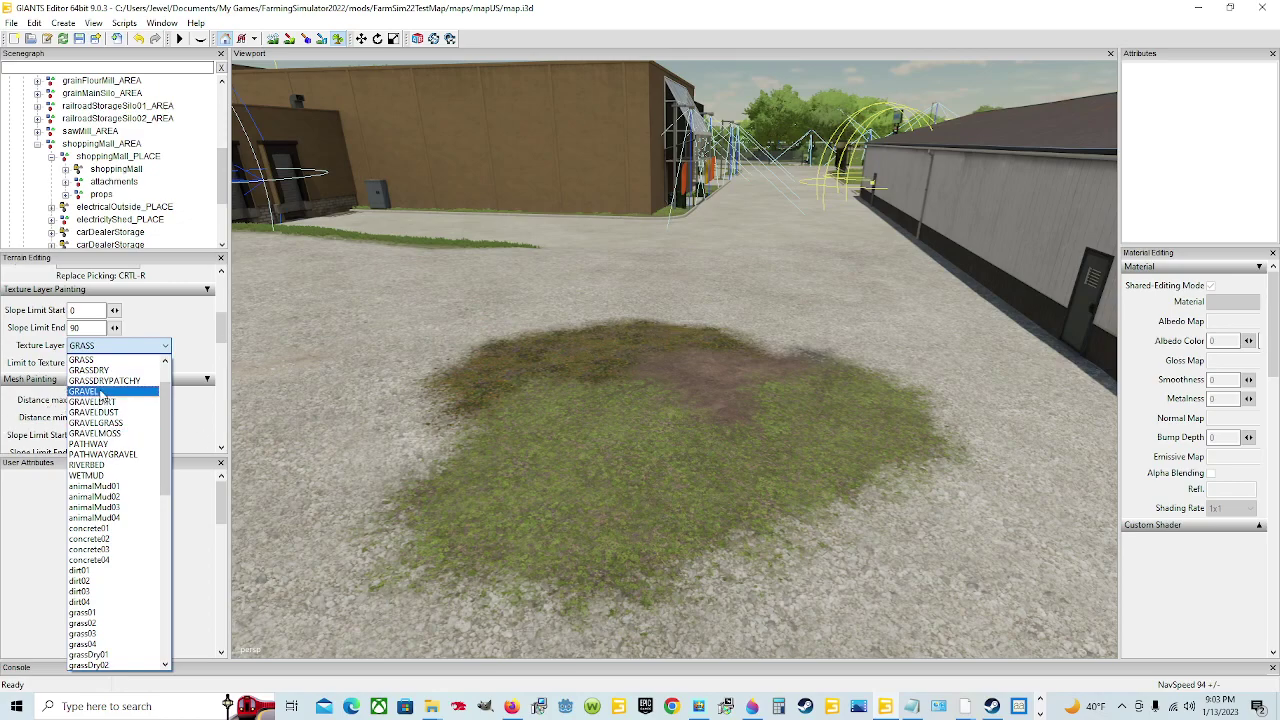
left_click(101, 392)
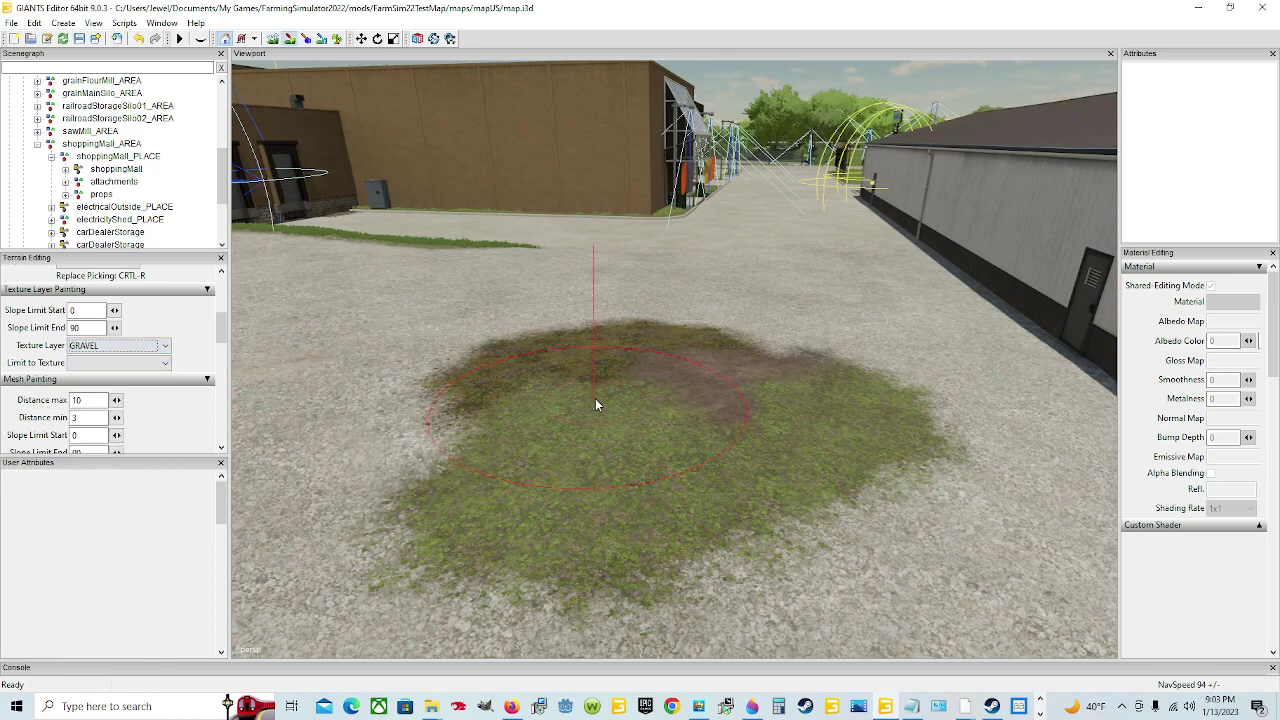
left_click(637, 375)
mouse_move(637, 375)
left_mouse_down()
mouse_move(503, 455)
mouse_move(614, 451)
mouse_move(575, 335)
left_mouse_up()
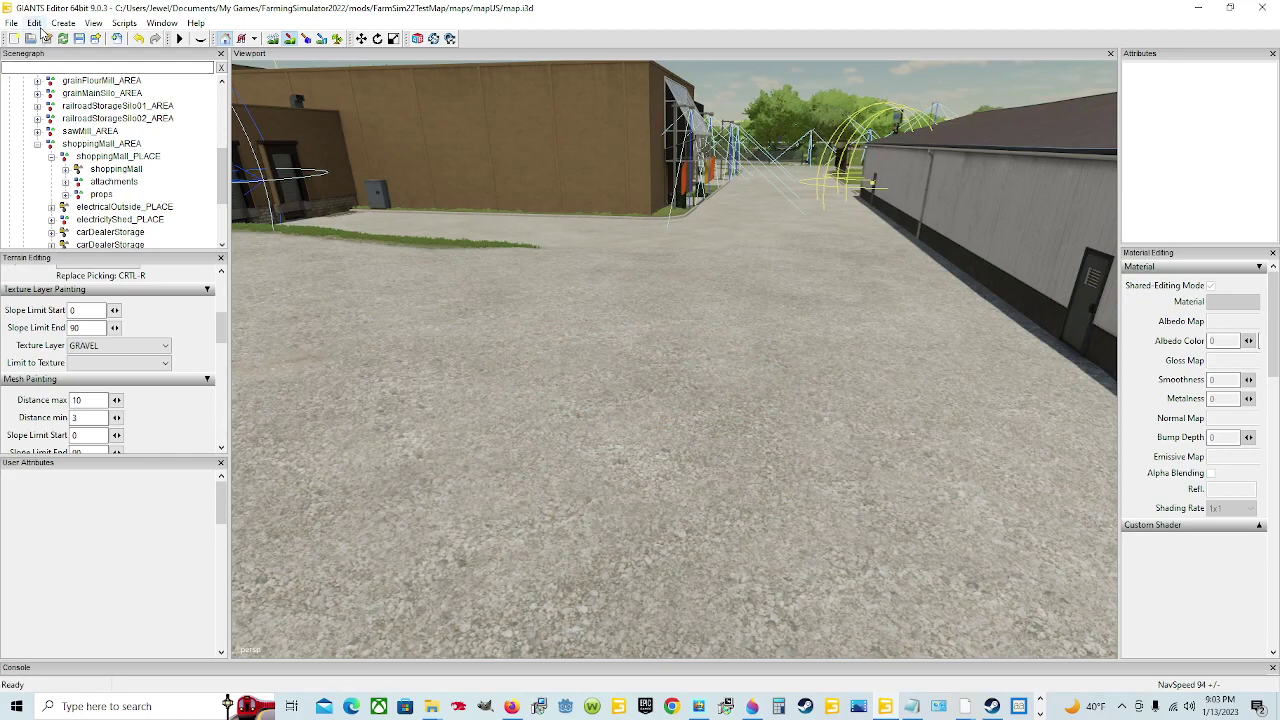
left_click(36, 23)
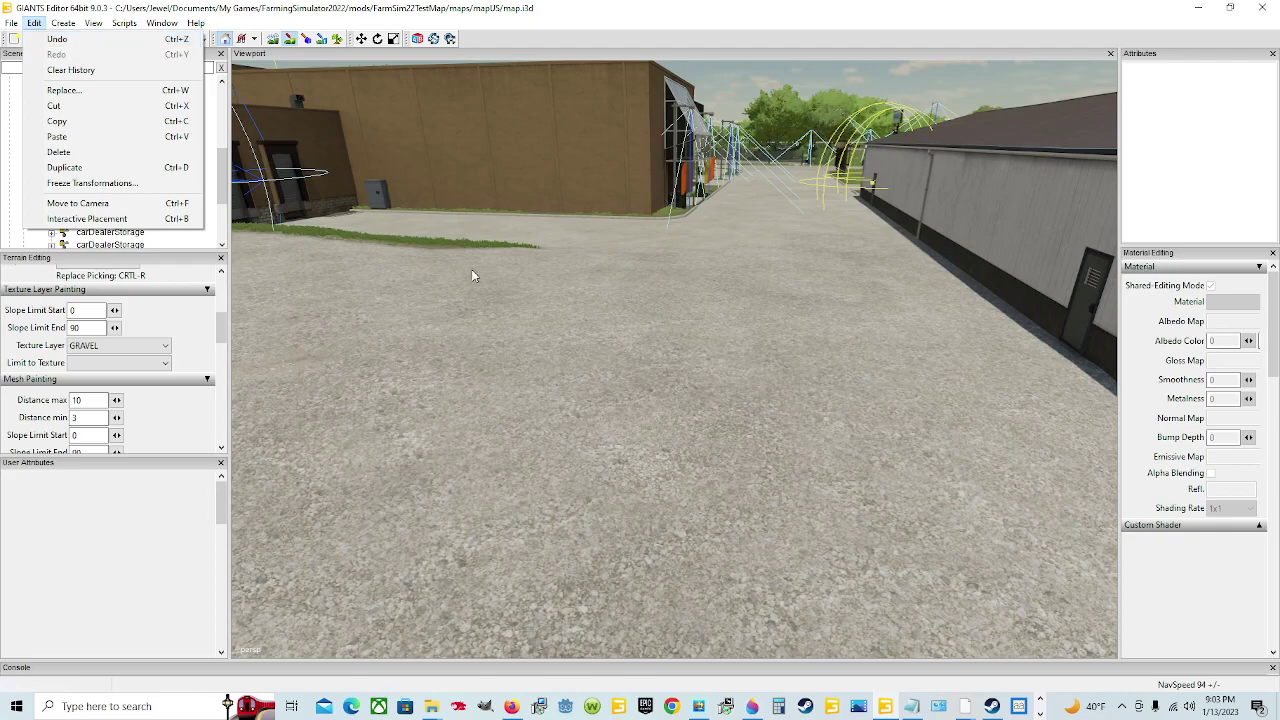
left_click(628, 26)
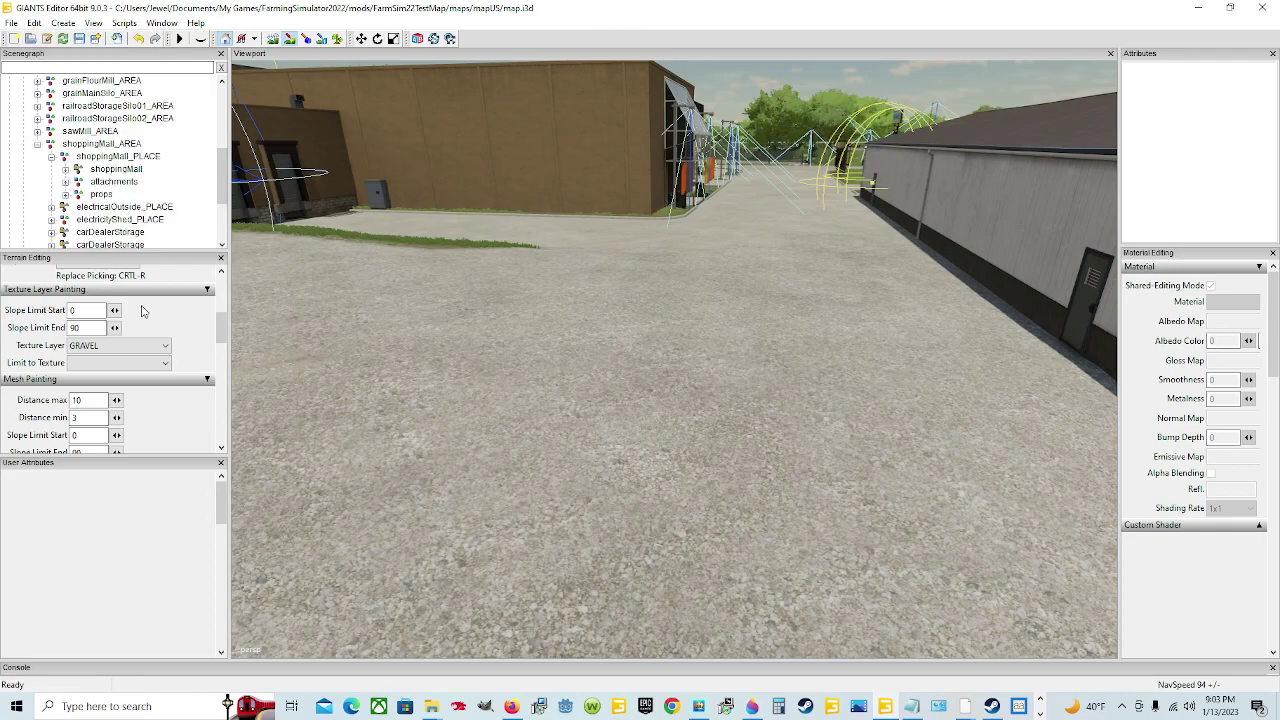
Step: Select concrete02 as the texture layer for terrain detail painting
left_click(132, 346)
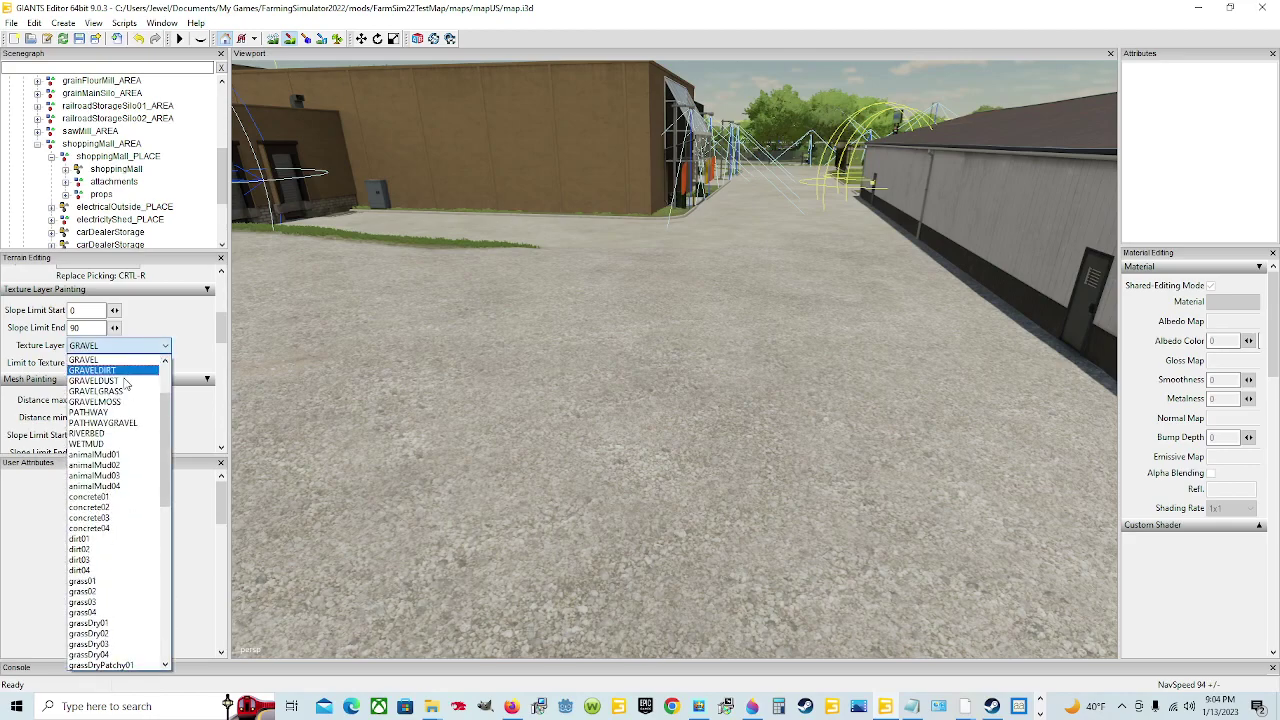
left_click(122, 507)
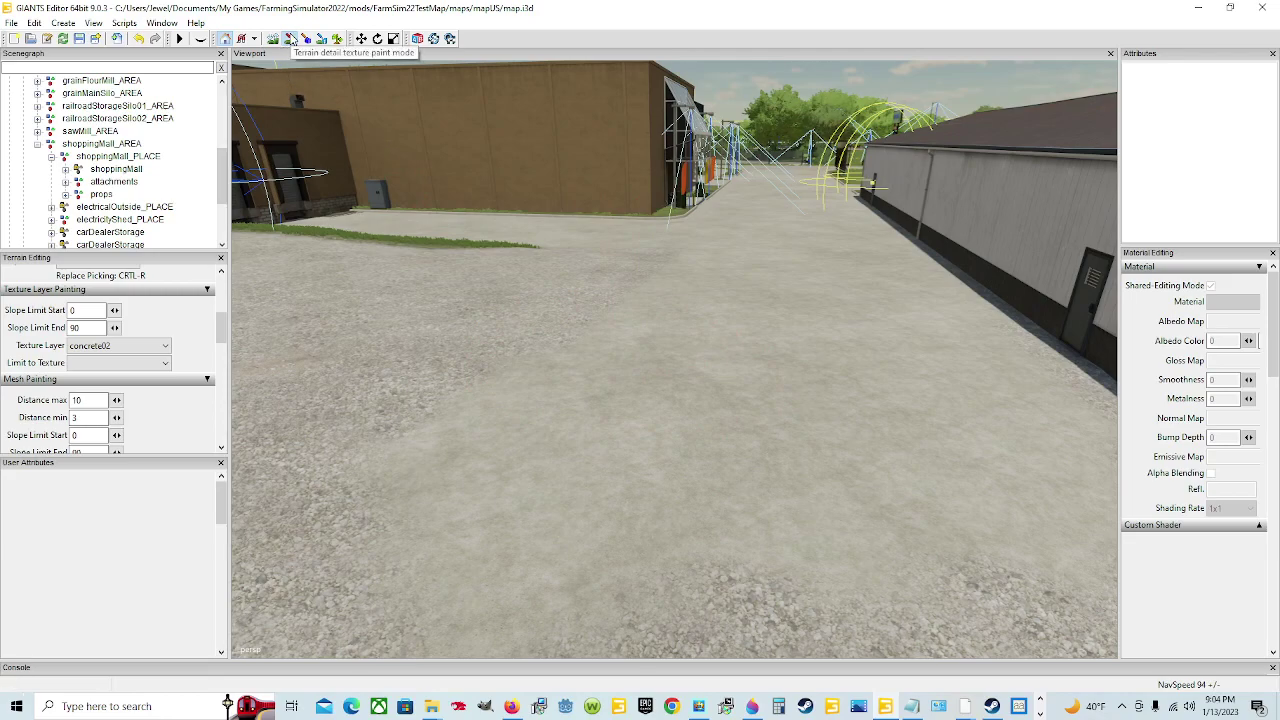
left_click(290, 39)
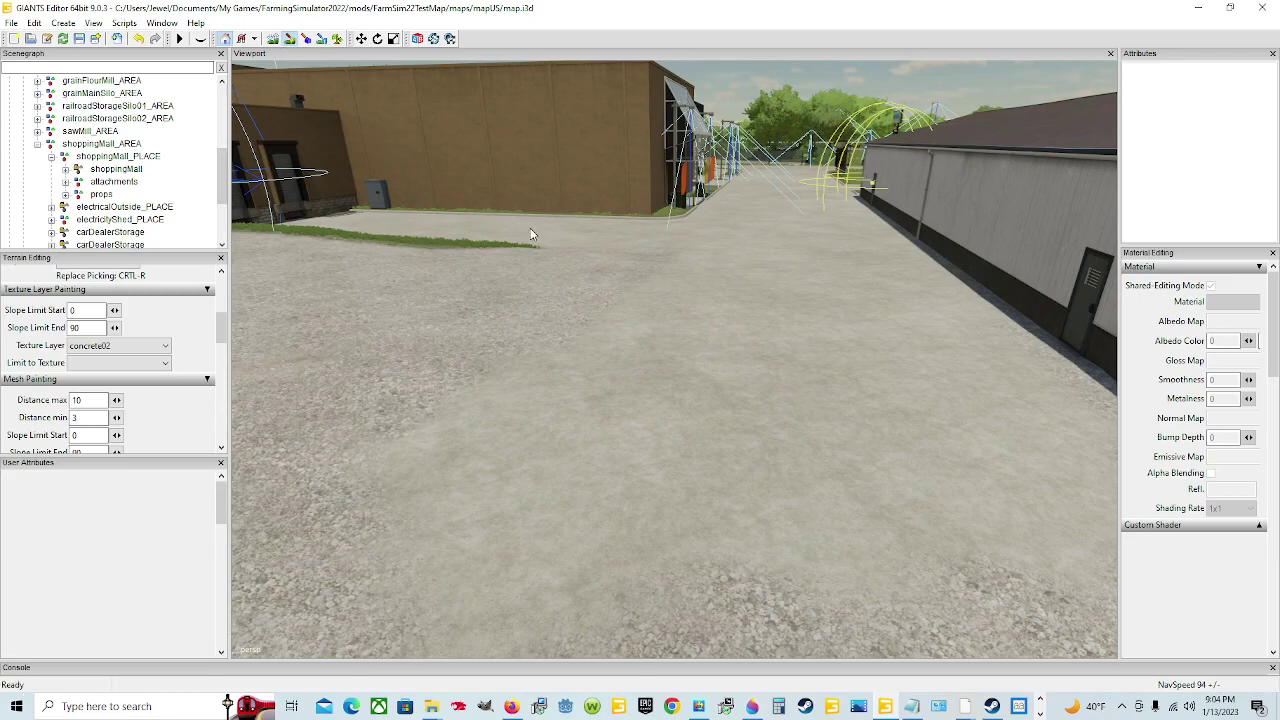
Step: Leave paint mode and raise the camera over the whole mall lot
left_click(290, 39)
right_click_drag(518, 263, 645, 346)
scroll(644, 350, "down", 6)
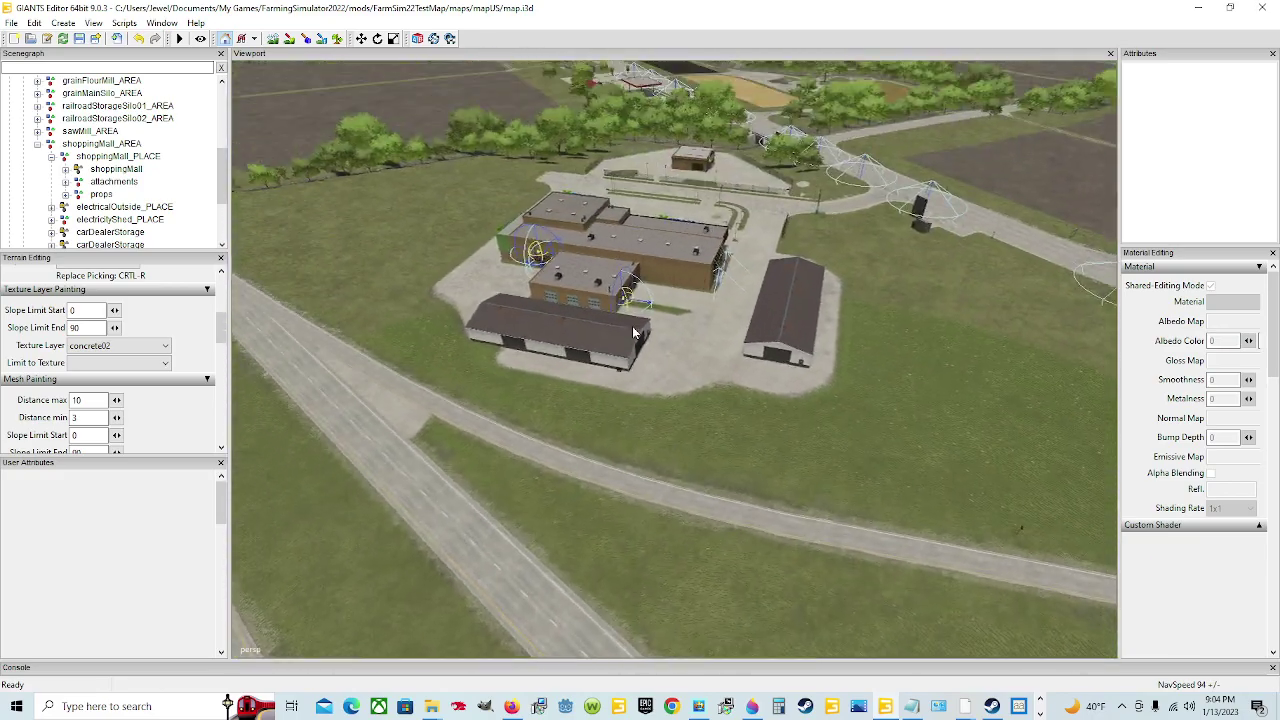
Step: Paint concrete02 outward around the buildings' pad and in a strip toward the upper-right road
left_click(290, 40)
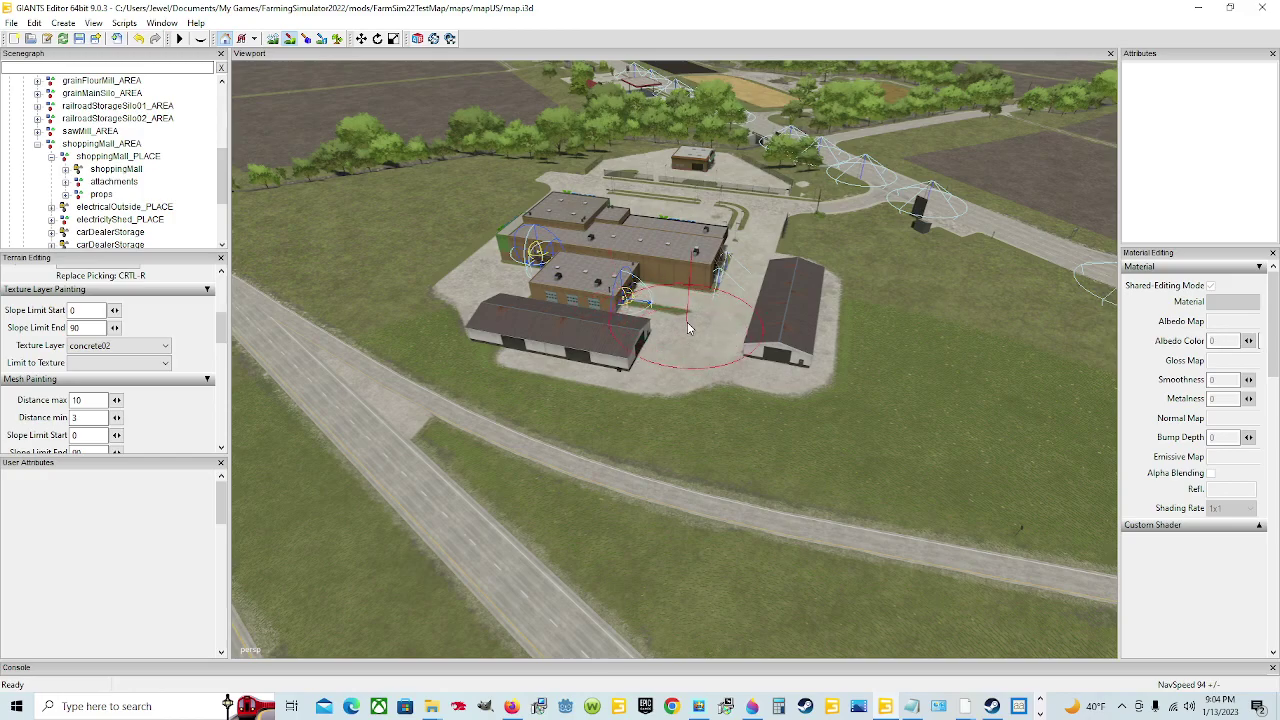
left_click(117, 345)
mouse_move(760, 321)
left_mouse_down()
mouse_move(740, 345)
mouse_move(755, 372)
mouse_move(810, 300)
mouse_move(742, 272)
mouse_move(705, 205)
mouse_move(738, 172)
mouse_move(728, 192)
mouse_move(735, 175)
mouse_move(705, 162)
mouse_move(660, 158)
mouse_move(627, 196)
mouse_move(675, 259)
mouse_move(672, 346)
mouse_move(660, 330)
mouse_move(595, 335)
mouse_move(496, 286)
mouse_move(585, 192)
mouse_move(570, 184)
mouse_move(690, 160)
mouse_move(730, 178)
mouse_move(736, 268)
mouse_move(714, 345)
mouse_move(757, 360)
mouse_move(573, 335)
mouse_move(495, 305)
mouse_move(505, 283)
left_mouse_up()
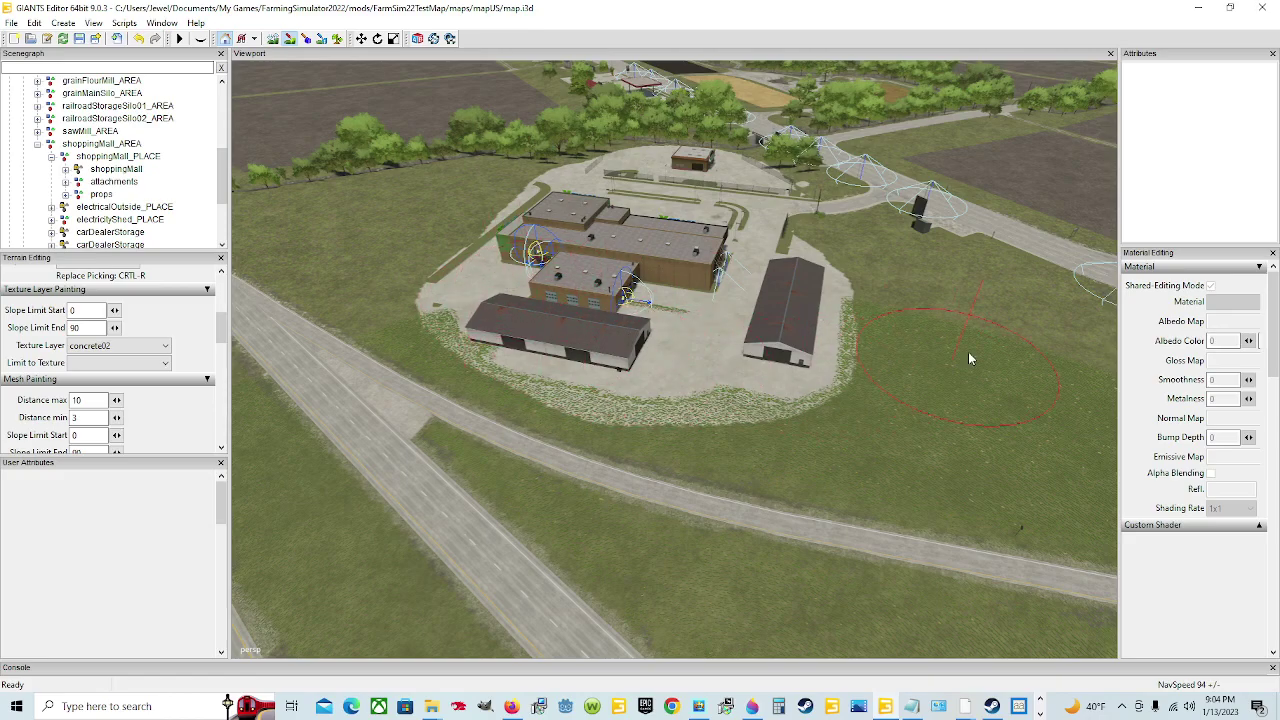
scroll(907, 358, "down", 3, "ctrl")
mouse_move(828, 350)
left_mouse_down()
mouse_move(905, 355)
mouse_move(1005, 315)
mouse_move(1060, 272)
left_mouse_up()
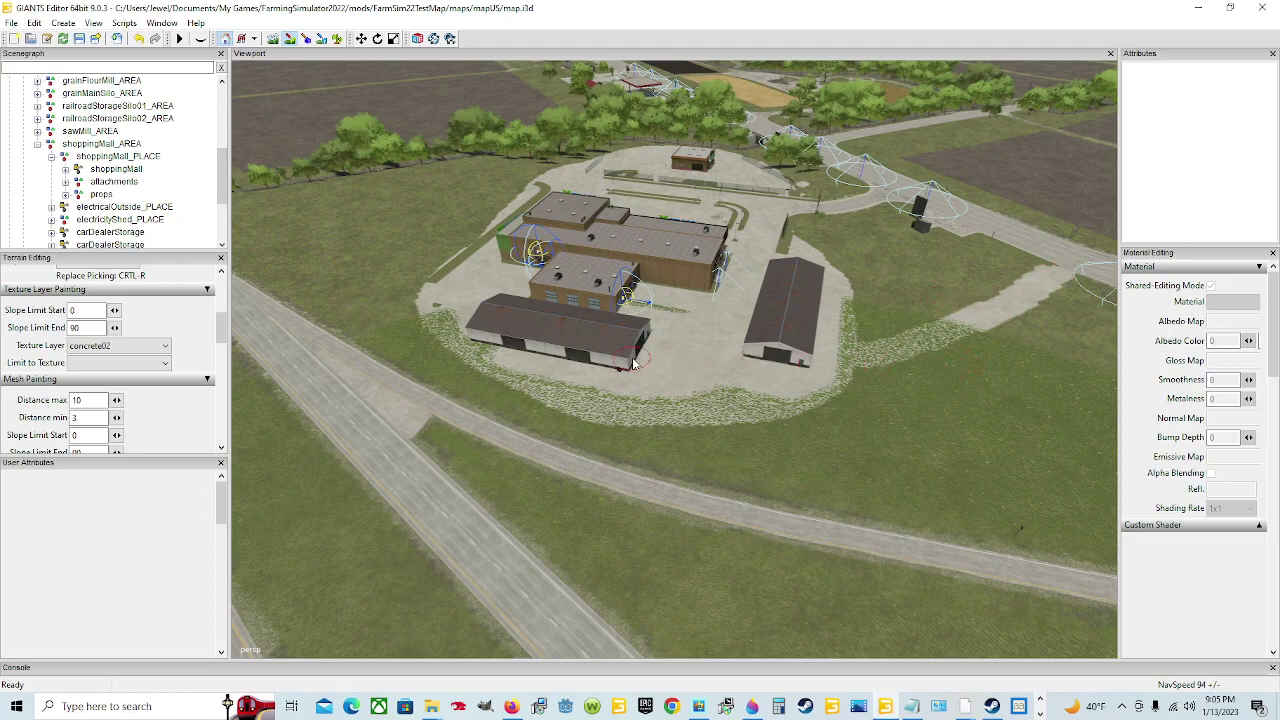
Step: Exit terrain detail texture paint mode, leaving the concrete pad and strip in place
left_click(289, 38)
scroll(678, 436, "down", 5)
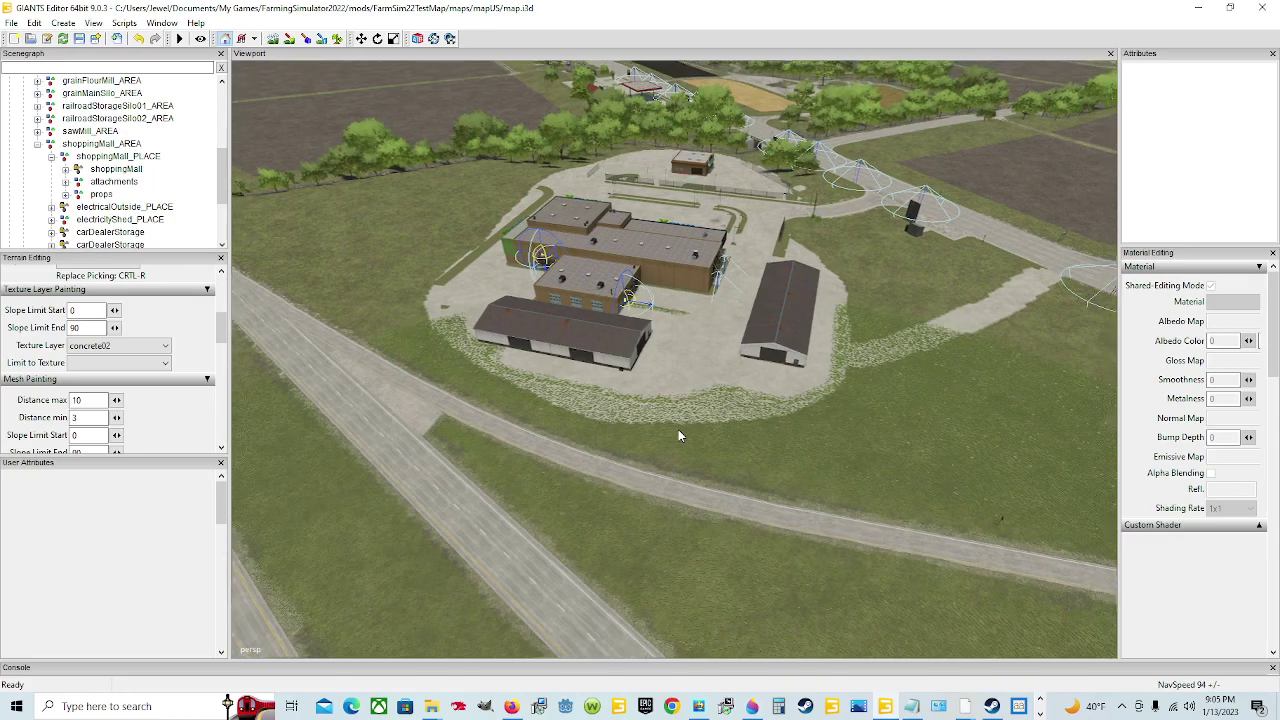
right_click_drag(678, 436, 817, 376)
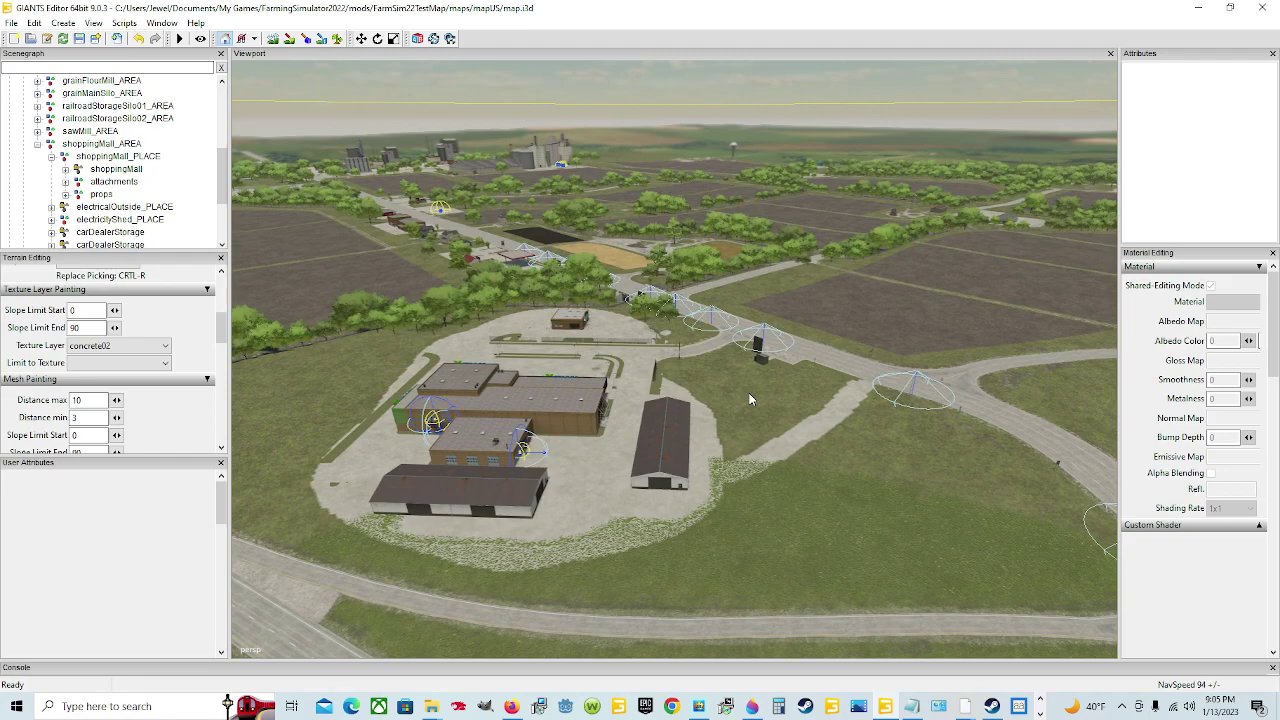
mouse_move(826, 390)
right_mouse_down()
mouse_move(853, 373)
mouse_move(808, 405)
right_mouse_up()
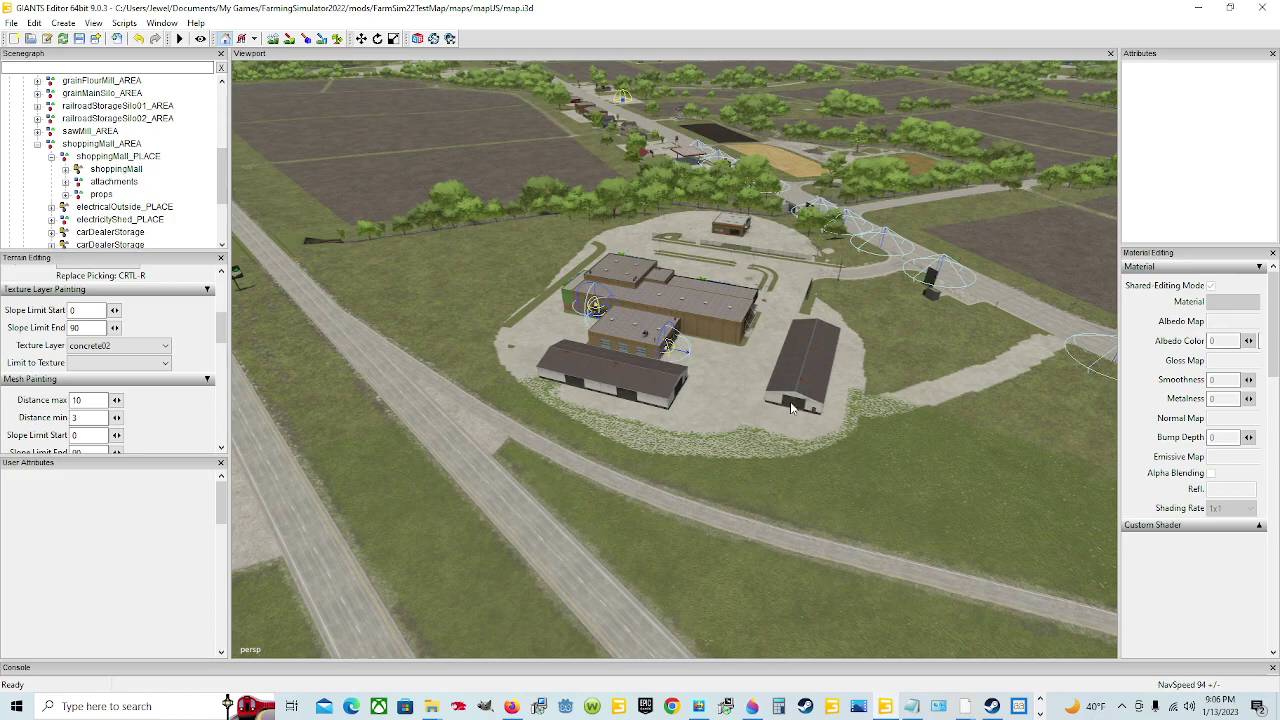
scroll(632, 408, "up", 10)
scroll(658, 472, "up", 5)
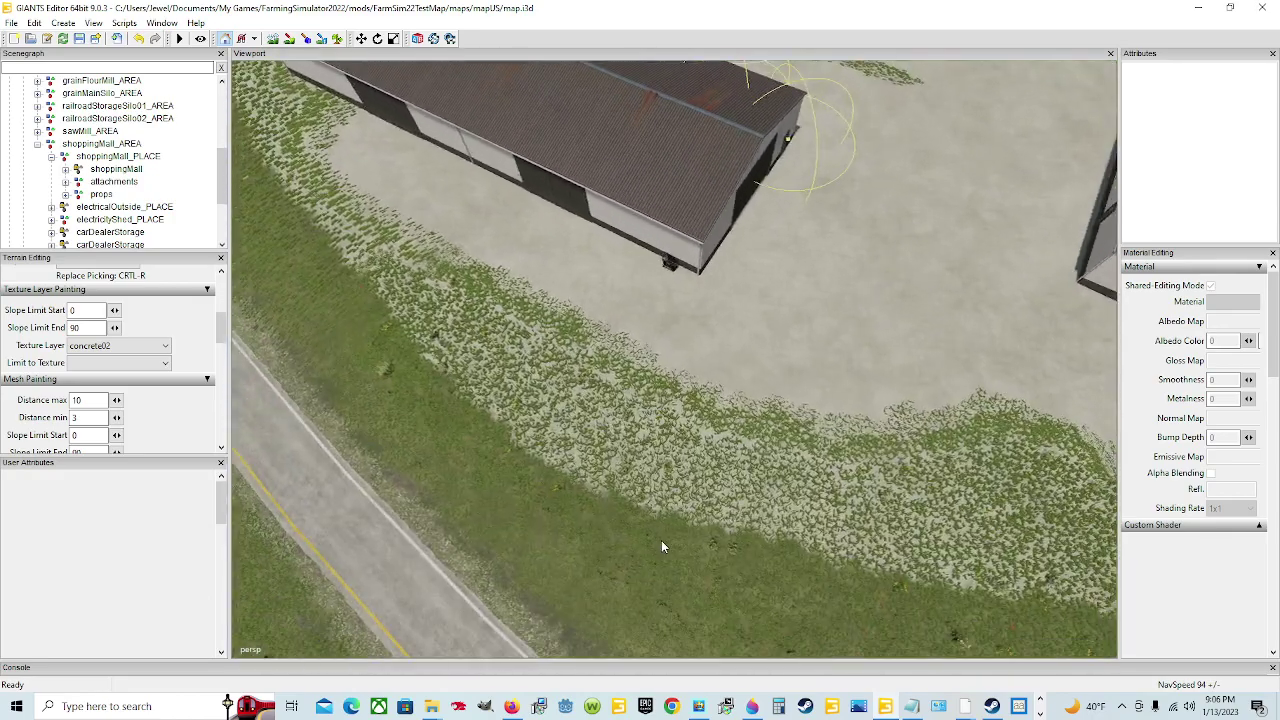
scroll(963, 485, "down", 3)
scroll(963, 485, "up", 8)
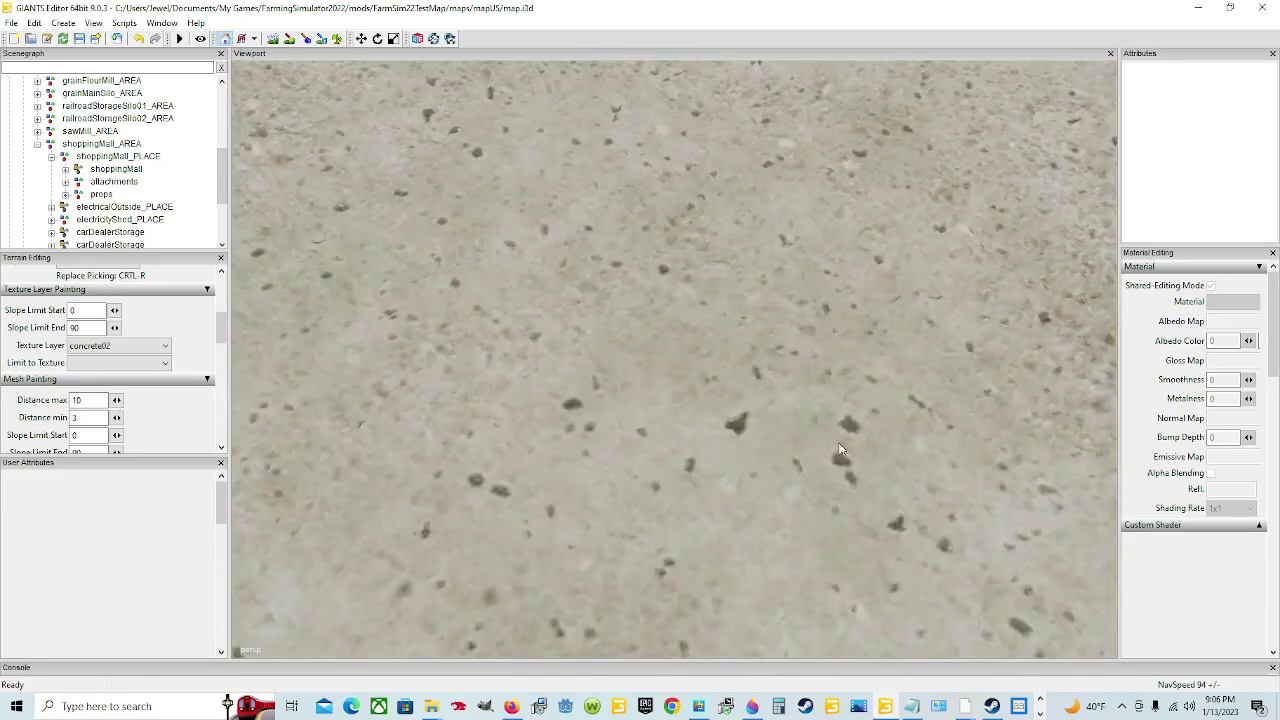
scroll(838, 442, "down", 8)
scroll(720, 435, "down", 3)
middle_click_drag(667, 449, 807, 440)
scroll(655, 462, "down", 5)
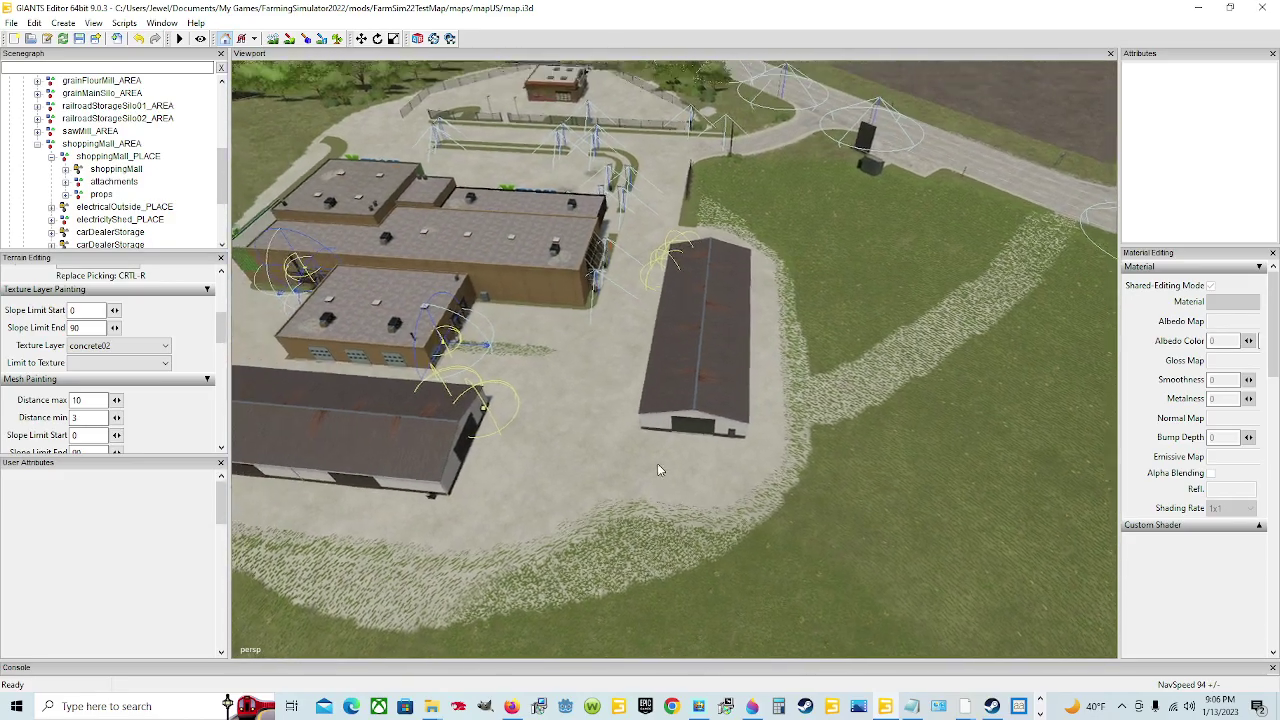
scroll(647, 456, "up", 3)
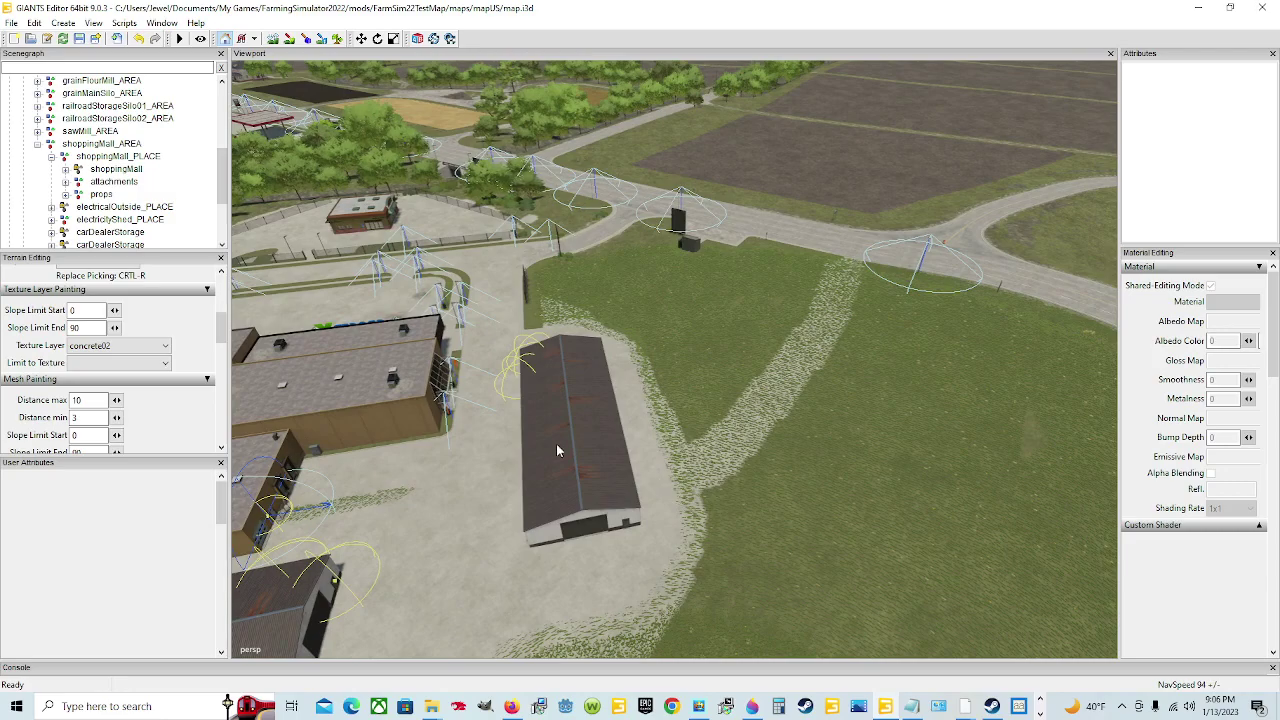
middle_click_drag(557, 450, 505, 445)
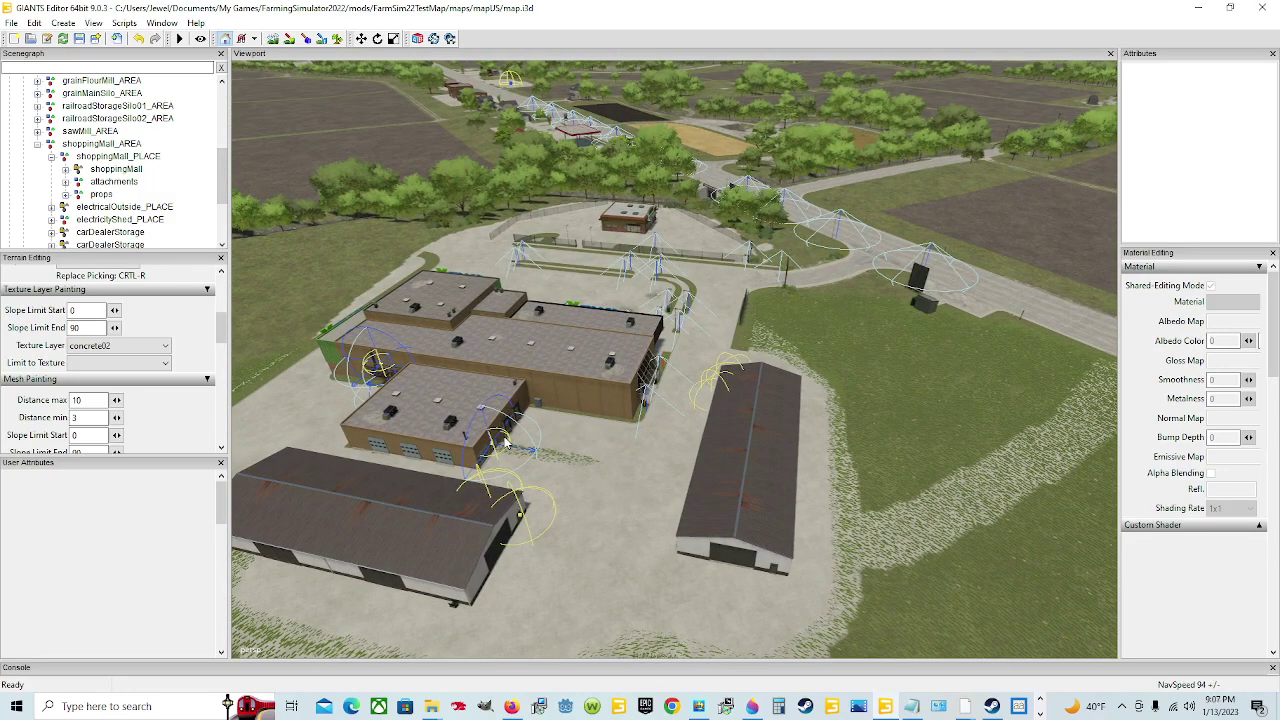